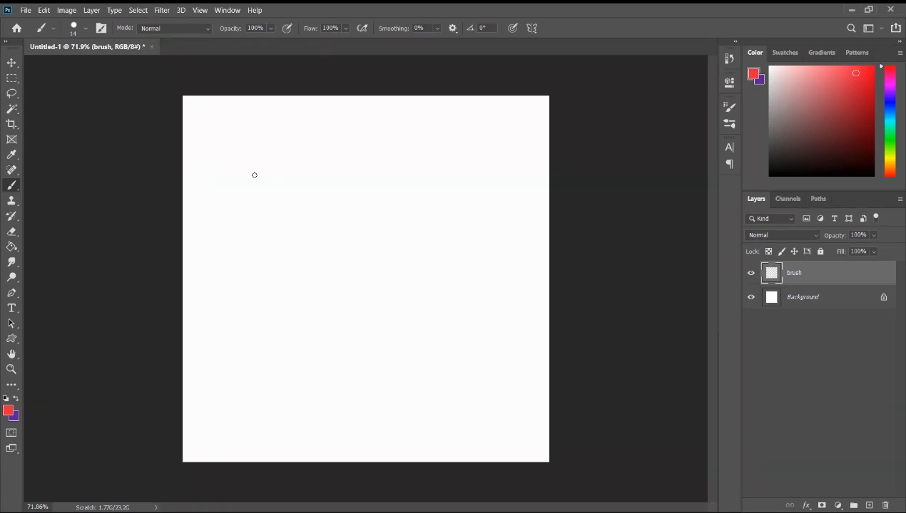
# Paint overlapping looping red strokes across the canvas with the 14 px brush and undo them
pyautogui.moveTo(253, 174)
pyautogui.mouseDown()
pyautogui.moveTo(284, 165)
pyautogui.moveTo(300, 263)
pyautogui.moveTo(411, 242)
pyautogui.moveTo(334, 173)
pyautogui.moveTo(467, 300)
pyautogui.moveTo(256, 335)
pyautogui.moveTo(269, 245)
pyautogui.moveTo(454, 327)
pyautogui.moveTo(284, 248)
pyautogui.moveTo(482, 181)
pyautogui.mouseUp()
pyautogui.moveTo(258, 213)
pyautogui.mouseDown()
pyautogui.moveTo(440, 268)
pyautogui.moveTo(435, 189)
pyautogui.mouseUp()
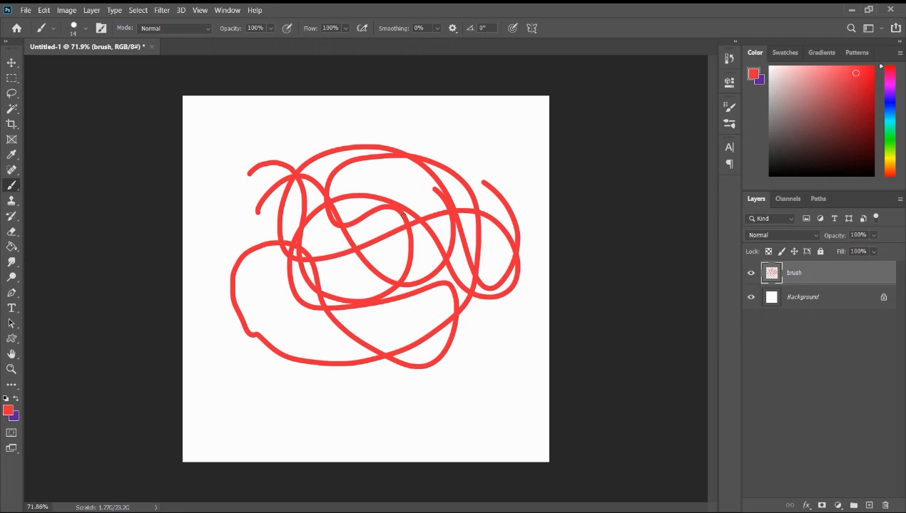
pyautogui.moveTo(495, 178)
pyautogui.mouseDown()
pyautogui.moveTo(442, 181)
pyautogui.moveTo(429, 281)
pyautogui.moveTo(260, 178)
pyautogui.mouseUp()
pyautogui.hotkey('ctrl', 'z')
pyautogui.hotkey('ctrl', 'z')
pyautogui.hotkey('ctrl', 'z')
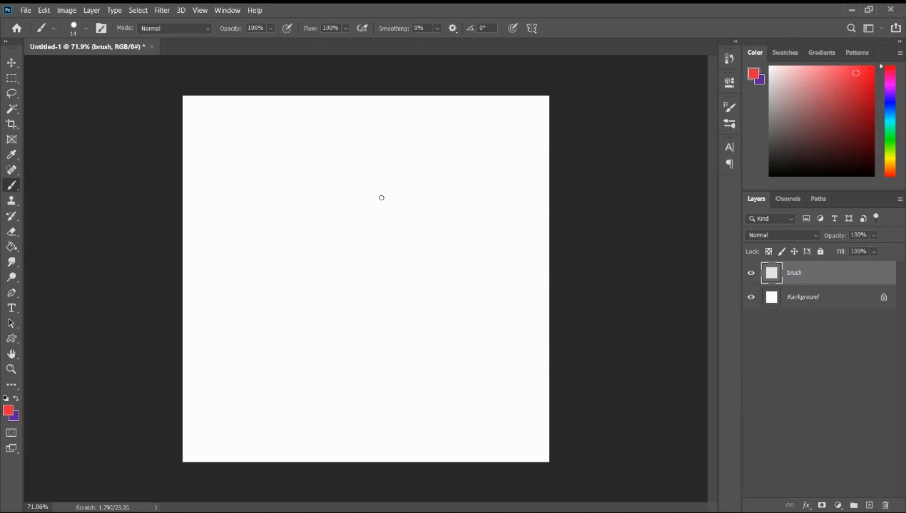
# Set the brush size to 97 px and try it with thick red strokes, undoing the strokes
pyautogui.rightClick(374, 197)
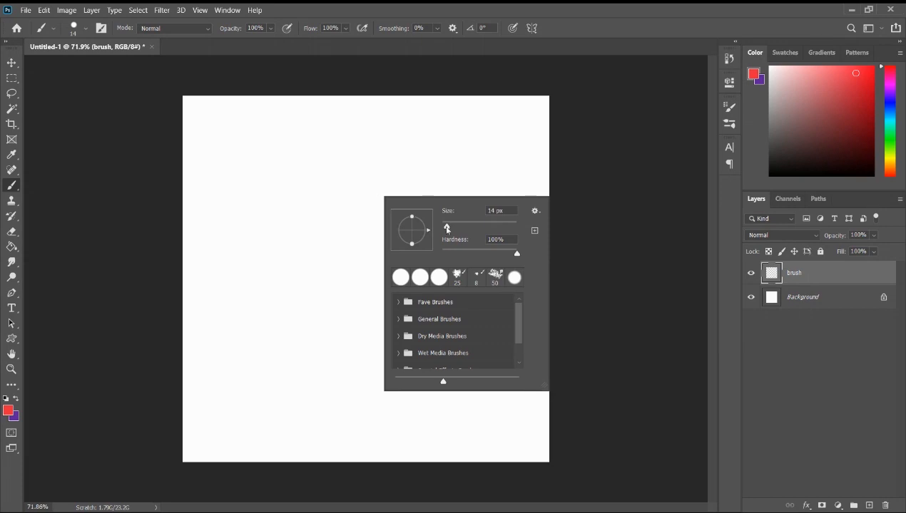
pyautogui.moveTo(446, 229); pyautogui.dragTo(478, 227)
pyautogui.click(368, 235)
pyautogui.moveTo(303, 225)
pyautogui.mouseDown()
pyautogui.moveTo(320, 209)
pyautogui.moveTo(476, 190)
pyautogui.moveTo(275, 296)
pyautogui.mouseUp()
pyautogui.moveTo(361, 296); pyautogui.dragTo(449, 280)
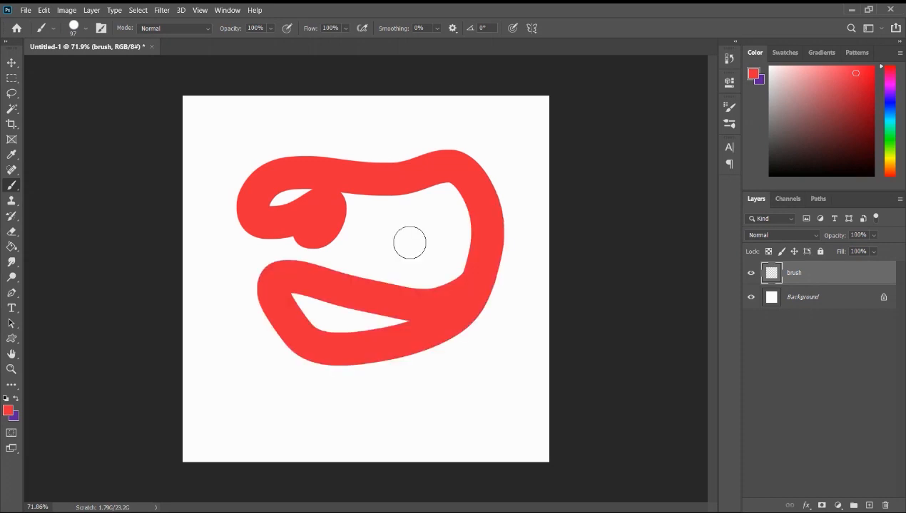
pyautogui.moveTo(372, 194); pyautogui.dragTo(397, 275)
pyautogui.hotkey('ctrl', 'z')
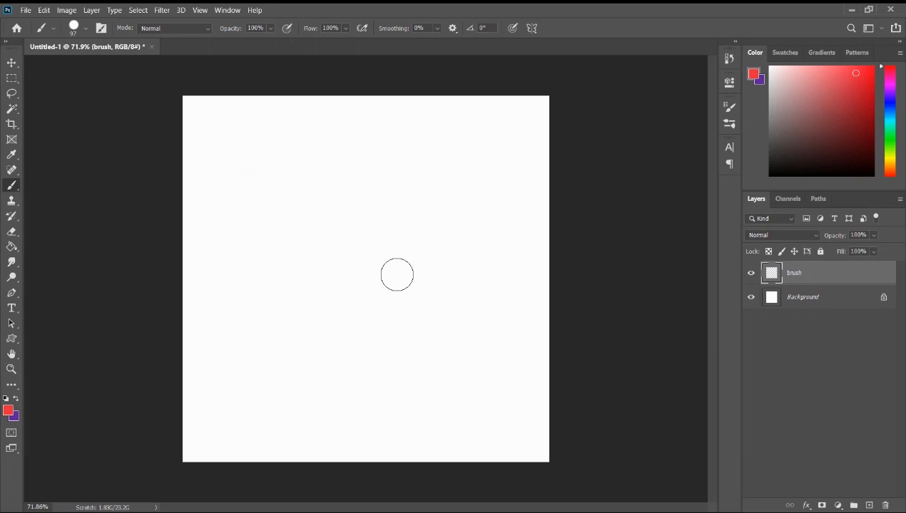
# Set the brush hardness to 57% and try it with a long looping red stroke, undoing the stroke
pyautogui.rightClick(382, 205)
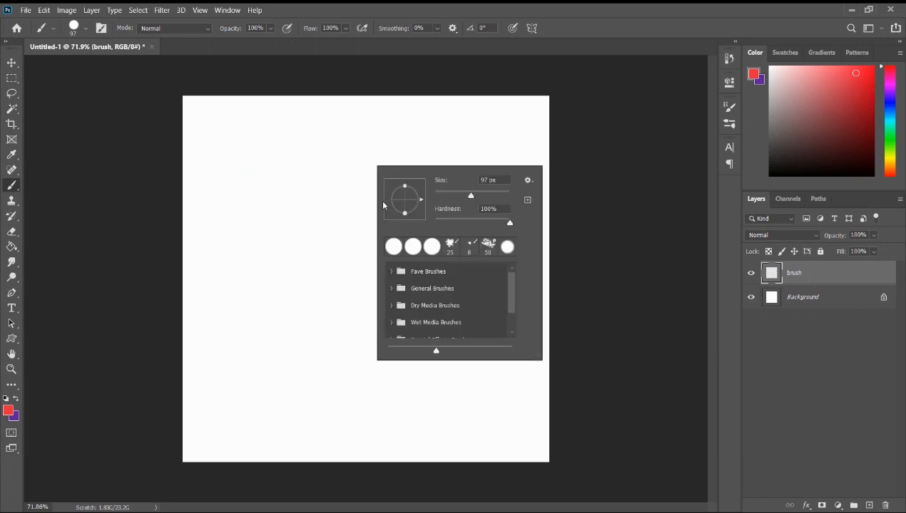
pyautogui.moveTo(509, 222)
pyautogui.mouseDown()
pyautogui.moveTo(477, 223)
pyautogui.moveTo(486, 226)
pyautogui.mouseUp()
pyautogui.click(287, 218)
pyautogui.moveTo(288, 219)
pyautogui.mouseDown()
pyautogui.moveTo(292, 200)
pyautogui.moveTo(328, 183)
pyautogui.moveTo(363, 227)
pyautogui.moveTo(370, 294)
pyautogui.moveTo(454, 246)
pyautogui.moveTo(439, 189)
pyautogui.moveTo(456, 153)
pyautogui.moveTo(320, 125)
pyautogui.moveTo(245, 199)
pyautogui.moveTo(357, 342)
pyautogui.moveTo(430, 183)
pyautogui.mouseUp()
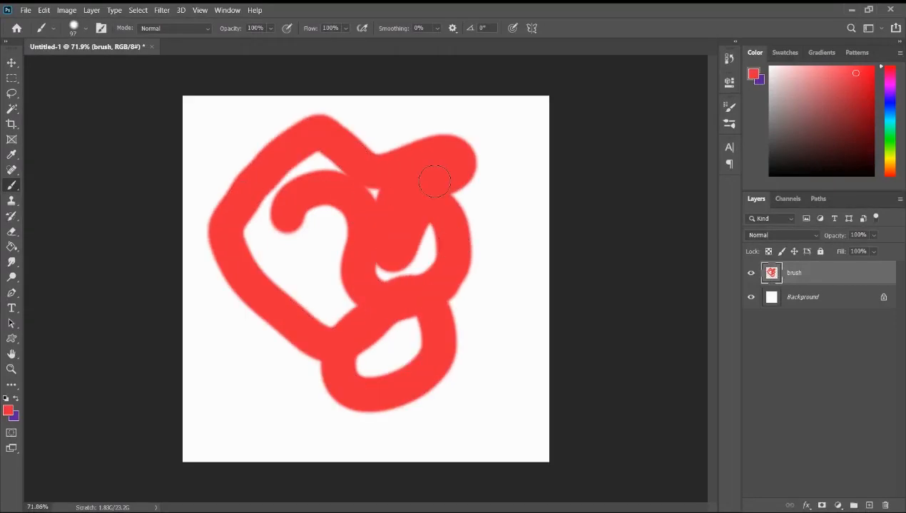
pyautogui.hotkey('ctrl', 'z')
# Lower the brush hardness to 18% and try it with soft-edged red strokes, undoing all test marks
pyautogui.click(414, 207)
pyautogui.rightClick(418, 204)
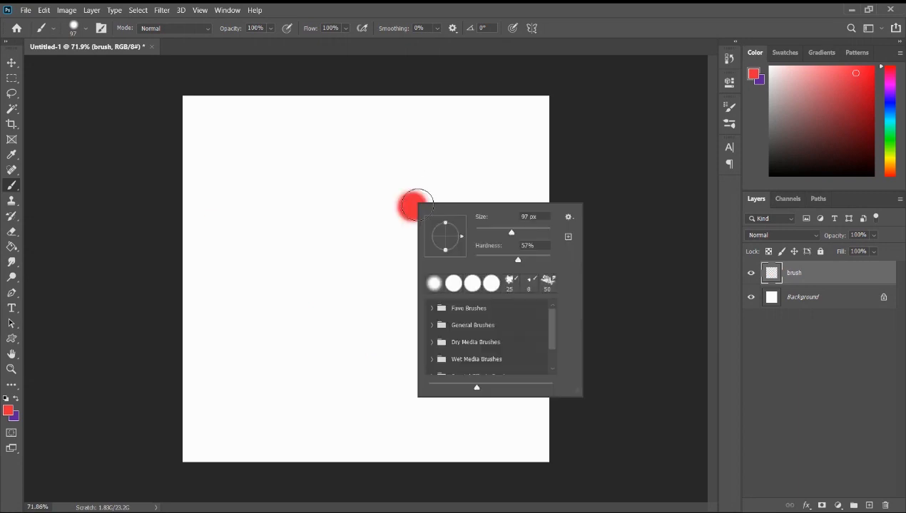
pyautogui.moveTo(519, 260); pyautogui.dragTo(491, 260)
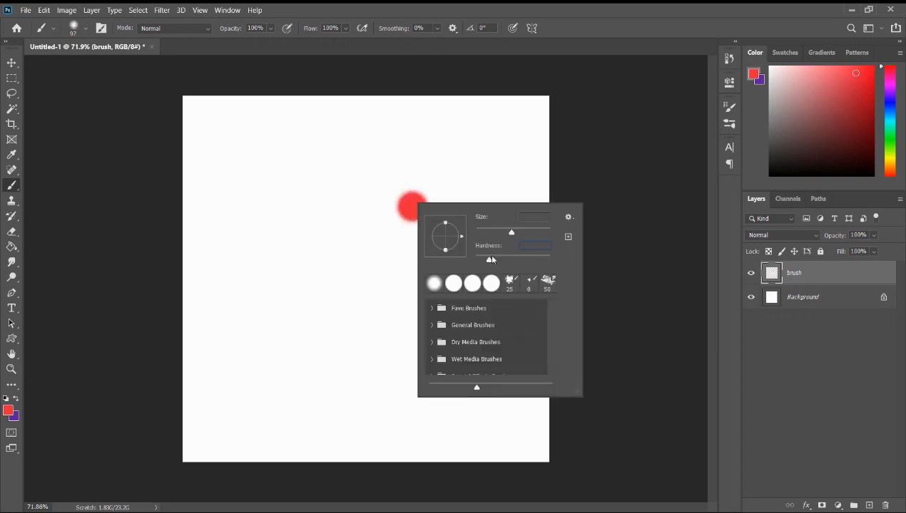
pyautogui.click(356, 256)
pyautogui.moveTo(327, 257)
pyautogui.mouseDown()
pyautogui.moveTo(402, 181)
pyautogui.moveTo(372, 225)
pyautogui.mouseUp()
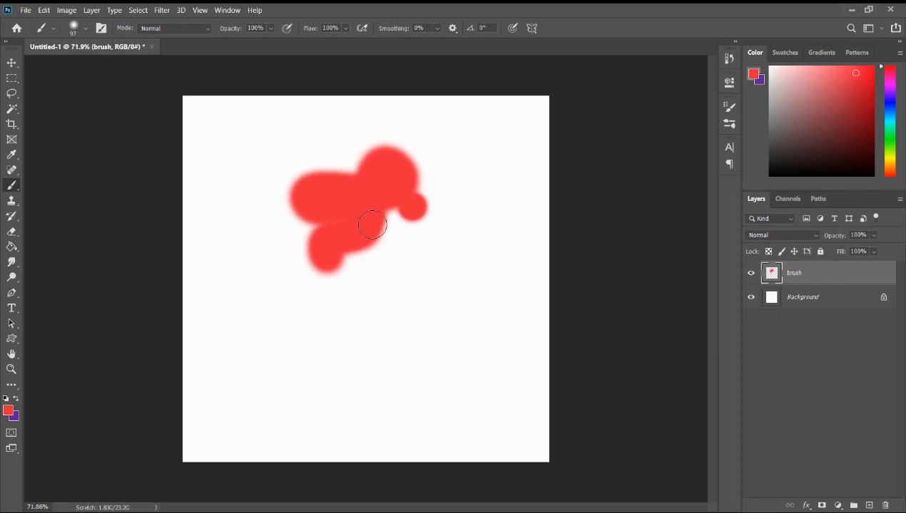
pyautogui.hotkey('ctrl', 'z')
pyautogui.hotkey('ctrl', 'z')
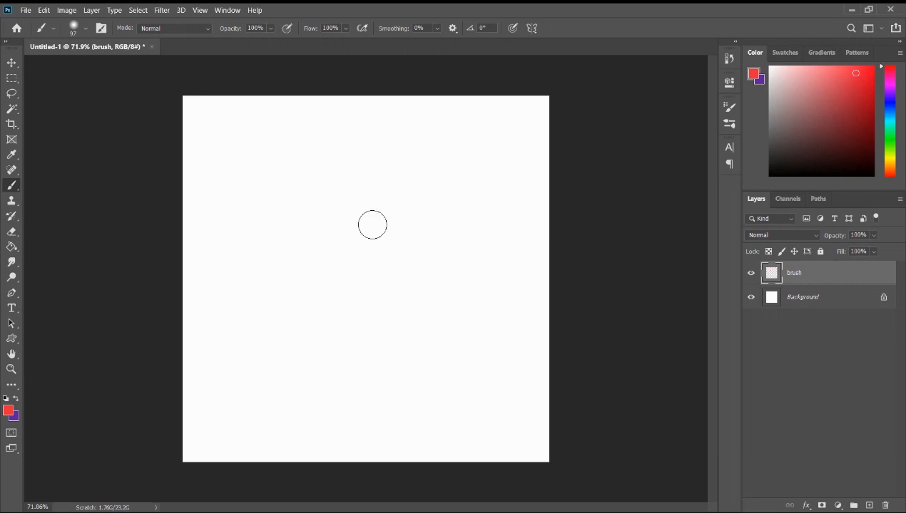
# Browse the General Brushes and choose Kyle's Drawing Box - Happy HB from the Dry Media Brushes
pyautogui.rightClick(383, 225)
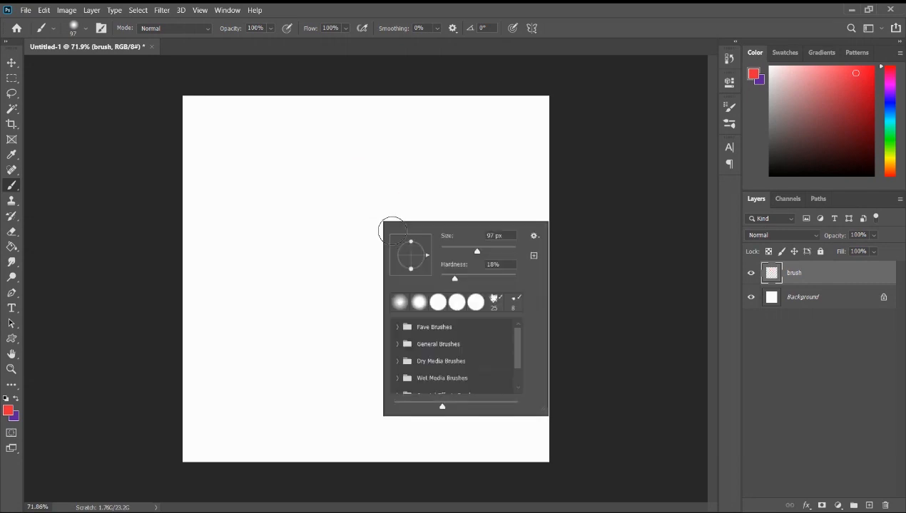
pyautogui.click(398, 344)
pyautogui.scroll(-1, 417, 360)
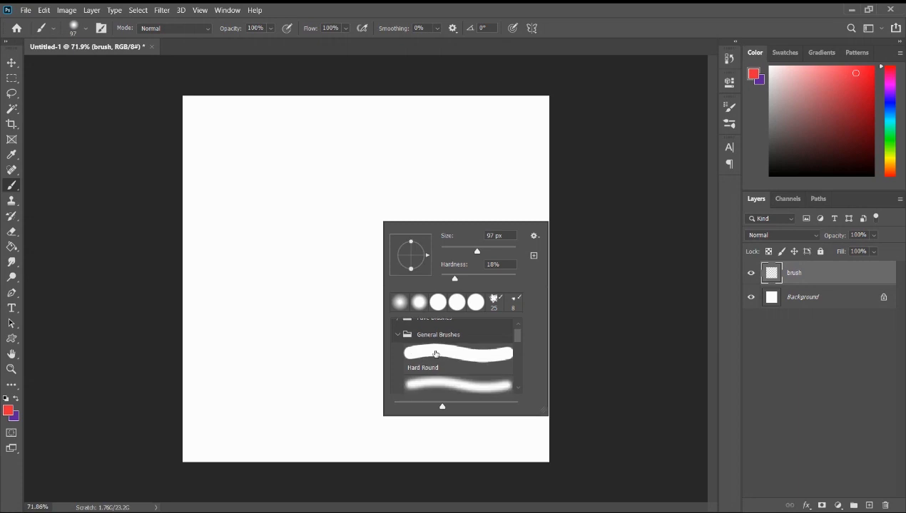
pyautogui.scroll(-1, 427, 352)
pyautogui.scroll(-4, 426, 353)
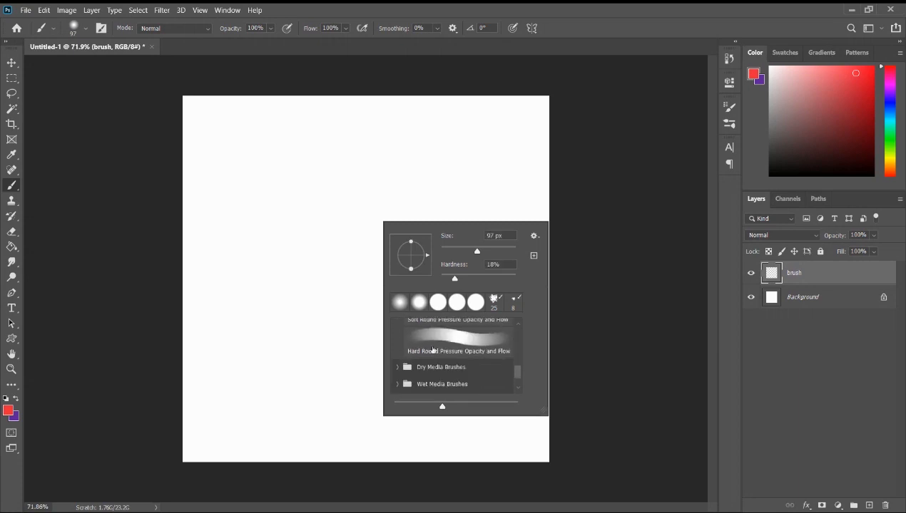
pyautogui.click(397, 367)
pyautogui.scroll(-2, 439, 353)
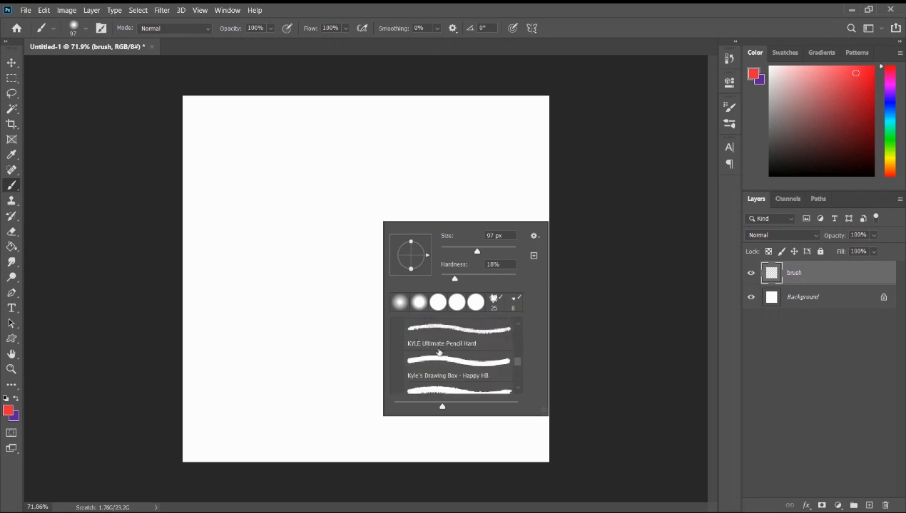
pyautogui.scroll(-1, 438, 353)
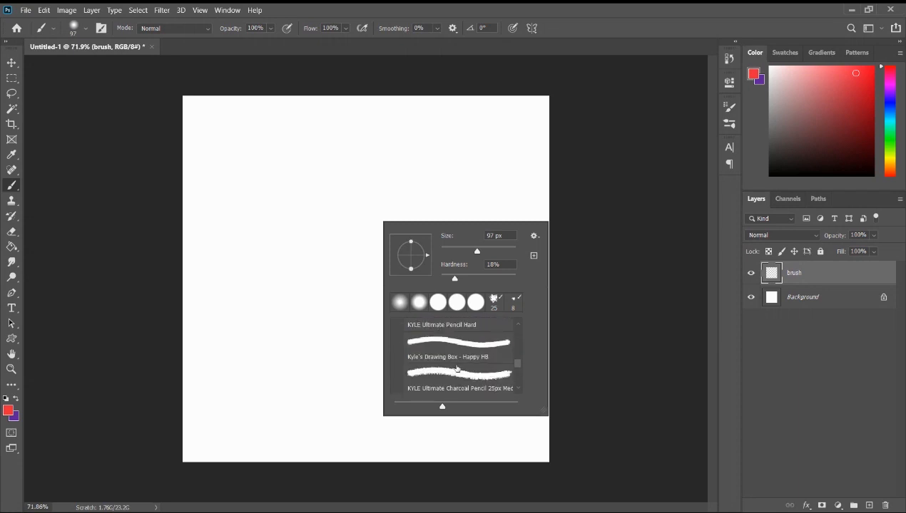
pyautogui.doubleClick(457, 369)
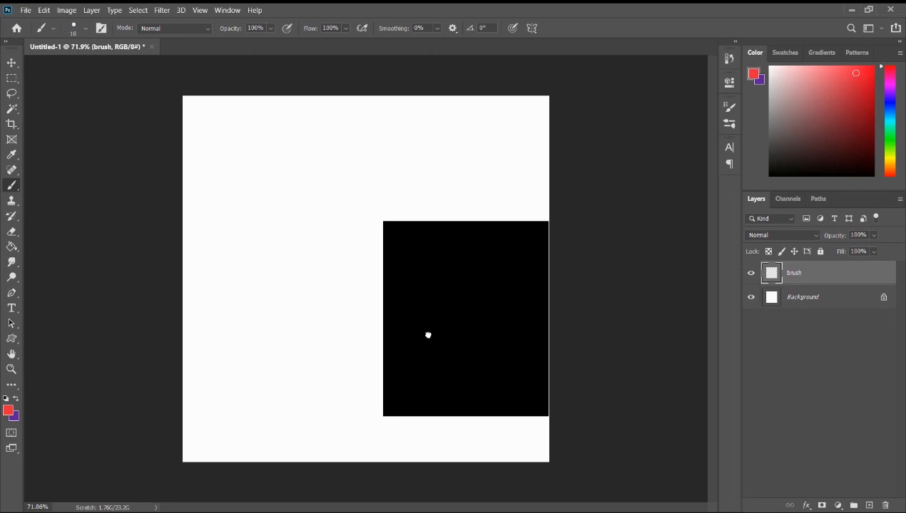
# Paint thin red pencil strokes on the brush layer: a small hooked mark and a large figure-eight loop
pyautogui.moveTo(296, 271); pyautogui.dragTo(353, 252)
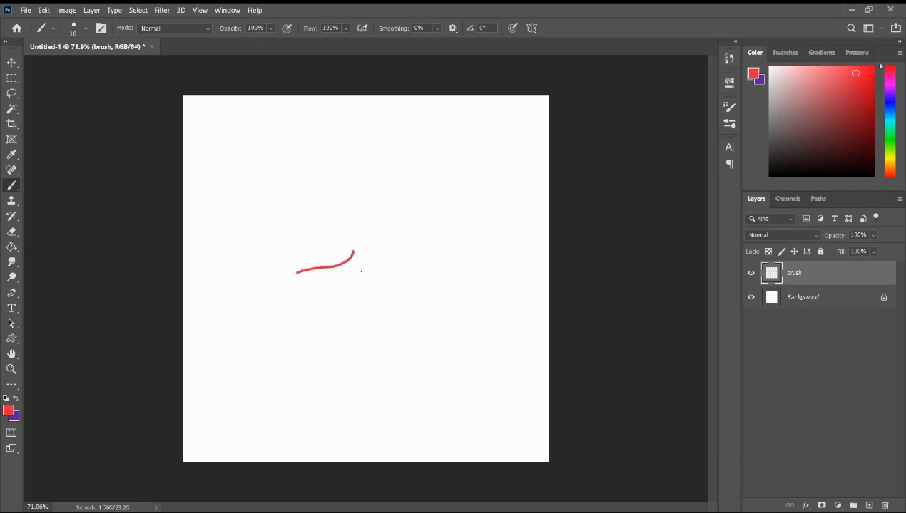
pyautogui.moveTo(408, 286); pyautogui.dragTo(420, 276)
pyautogui.moveTo(353, 252); pyautogui.dragTo(334, 244)
pyautogui.moveTo(420, 276)
pyautogui.mouseDown()
pyautogui.moveTo(330, 230)
pyautogui.moveTo(329, 184)
pyautogui.moveTo(455, 233)
pyautogui.moveTo(405, 184)
pyautogui.mouseUp()
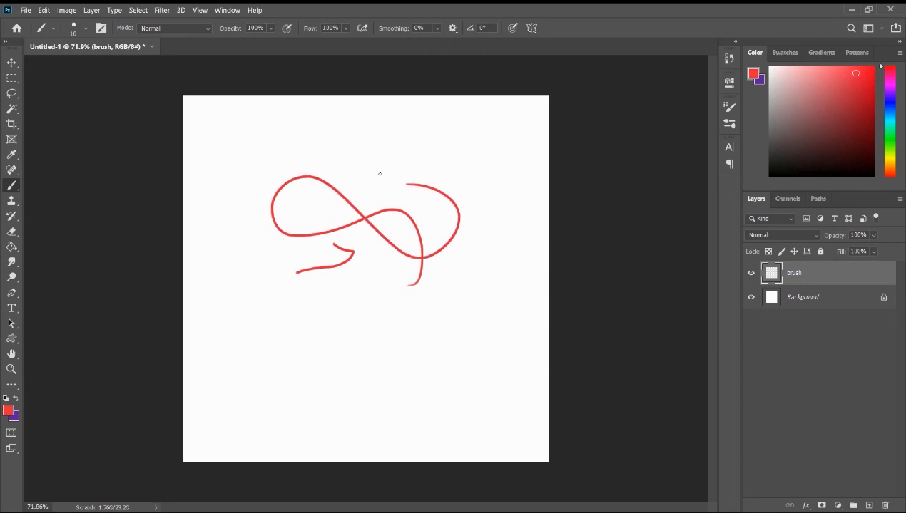
# Choose the KYLE Bonus Chunky Charcoal brush at 112 px and paint thick, grainy red strokes over the pencil loops
pyautogui.rightClick(383, 174)
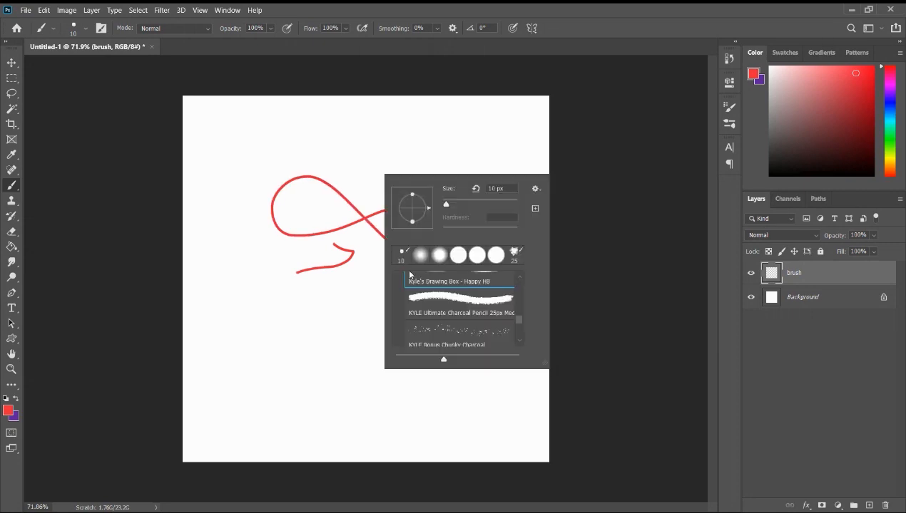
pyautogui.scroll(-1, 421, 293)
pyautogui.click(426, 299)
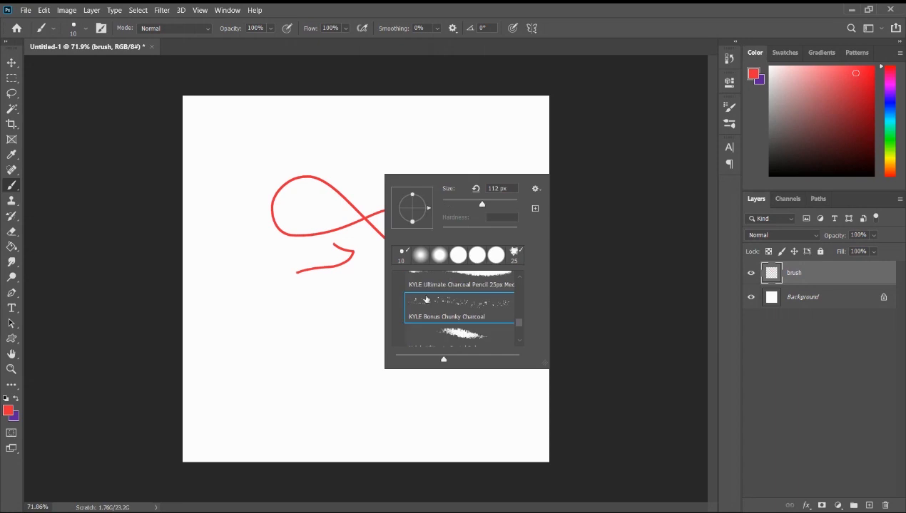
pyautogui.press('Return')
pyautogui.click(277, 333)
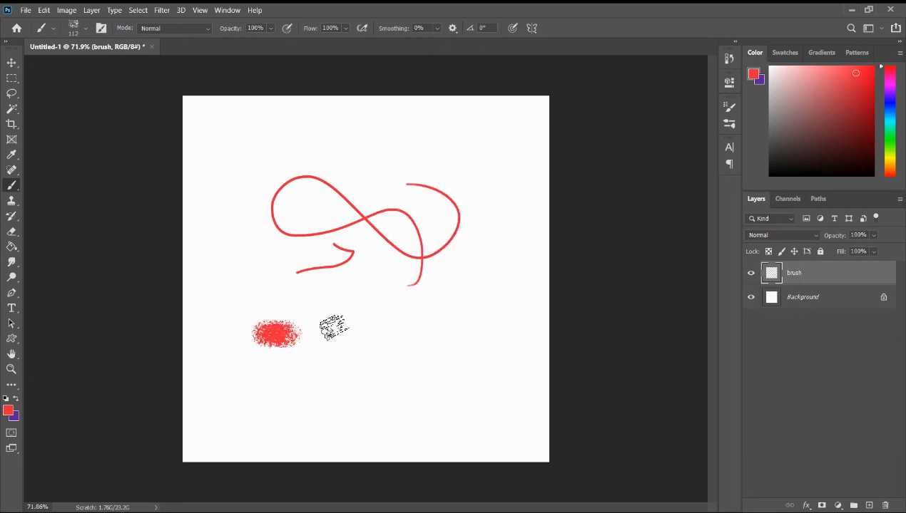
pyautogui.keyDown('shift'); pyautogui.click(334, 327); pyautogui.keyUp('shift')
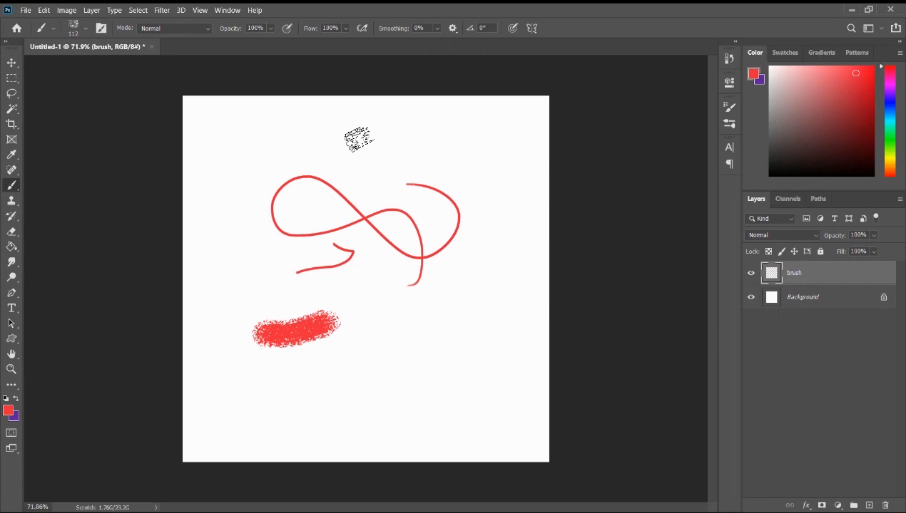
pyautogui.keyDown('shift'); pyautogui.click(365, 311); pyautogui.keyUp('shift')
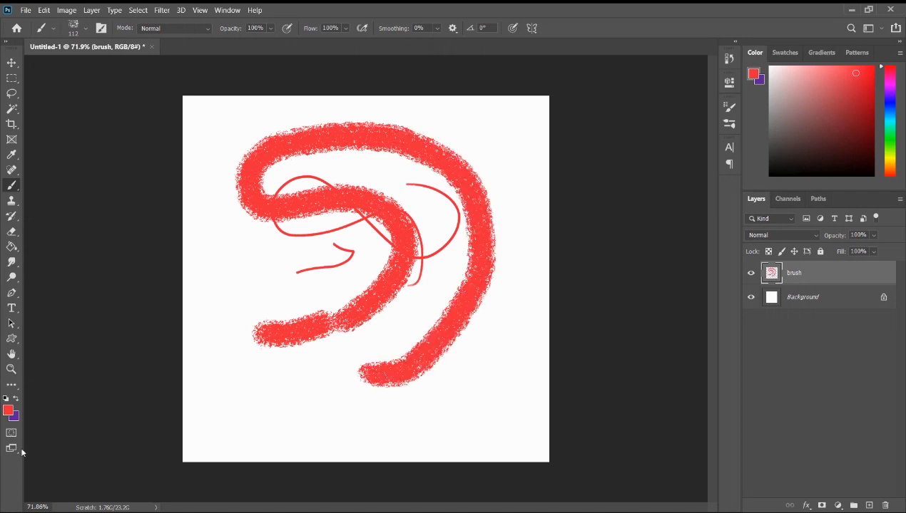
# Swap the foreground and background colours so purple is in front, checking each foreground colour in the Color Picker without changing it
pyautogui.click(9, 412)
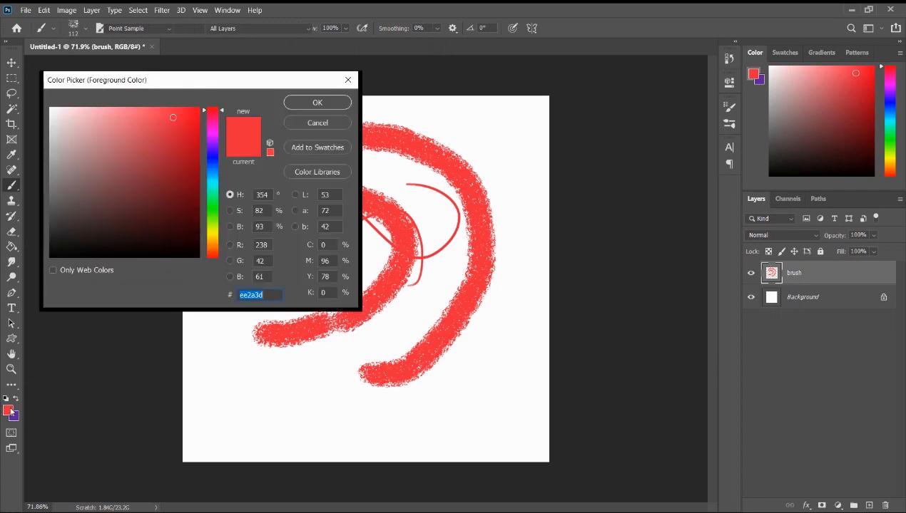
pyautogui.click(338, 122)
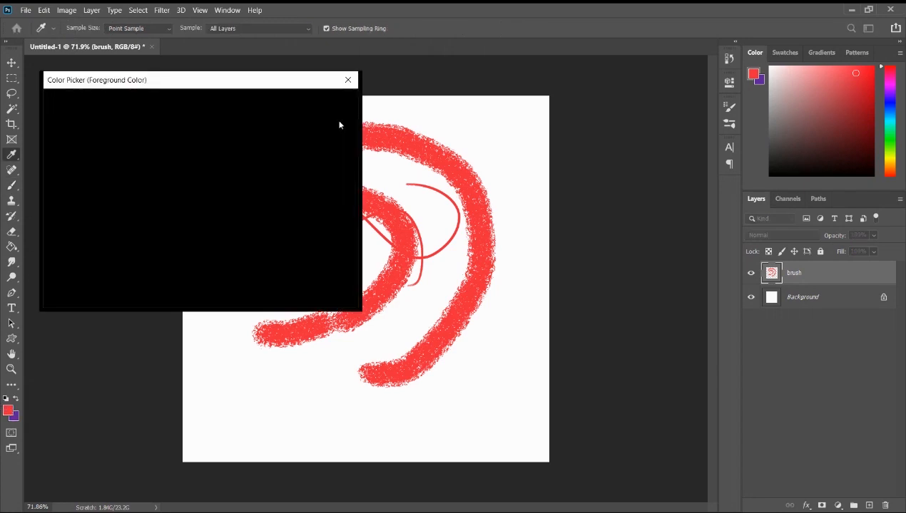
pyautogui.click(15, 398)
pyautogui.click(9, 412)
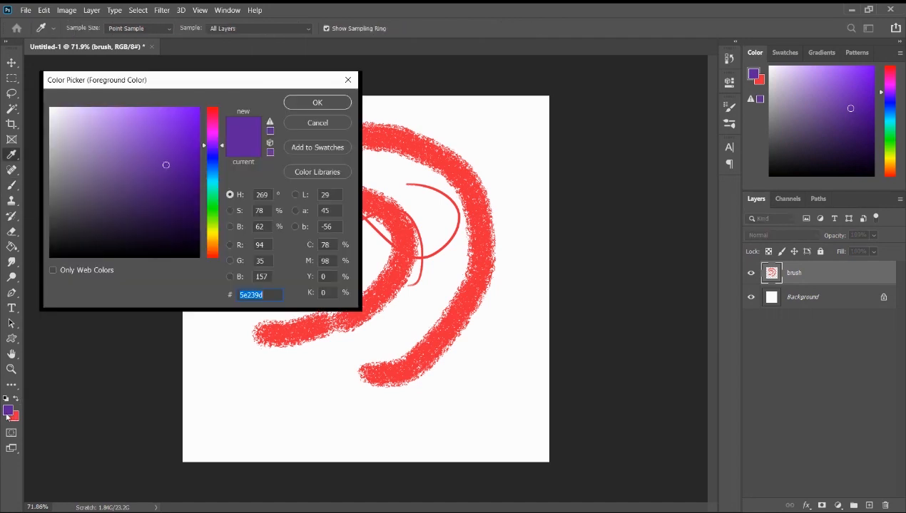
pyautogui.click(328, 124)
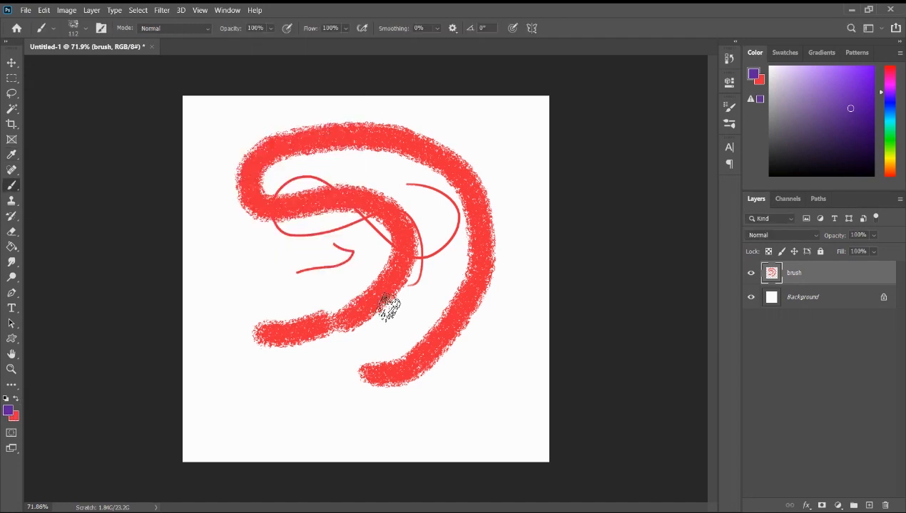
# Paint purple charcoal strokes over the red ones, swapping the foreground and background colours back and forth between strokes
pyautogui.moveTo(243, 303)
pyautogui.mouseDown()
pyautogui.moveTo(302, 277)
pyautogui.moveTo(259, 246)
pyautogui.moveTo(257, 269)
pyautogui.moveTo(334, 216)
pyautogui.moveTo(258, 266)
pyautogui.moveTo(335, 235)
pyautogui.moveTo(285, 214)
pyautogui.moveTo(310, 196)
pyautogui.mouseUp()
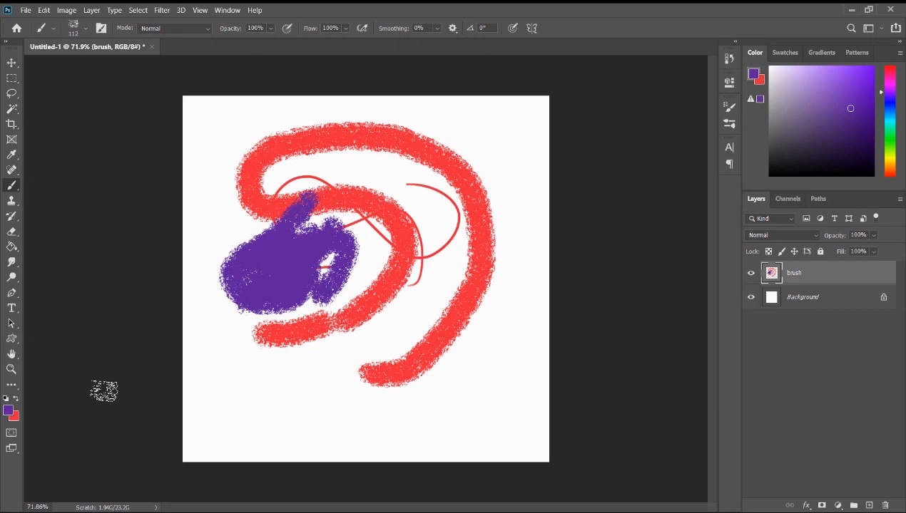
pyautogui.press('x')
pyautogui.press('x')
pyautogui.press('x')
pyautogui.press('x')
pyautogui.press('x')
pyautogui.press('x')
pyautogui.press('x')
pyautogui.press('x')
pyautogui.moveTo(356, 369)
pyautogui.mouseDown()
pyautogui.moveTo(431, 299)
pyautogui.moveTo(400, 286)
pyautogui.moveTo(476, 249)
pyautogui.mouseUp()
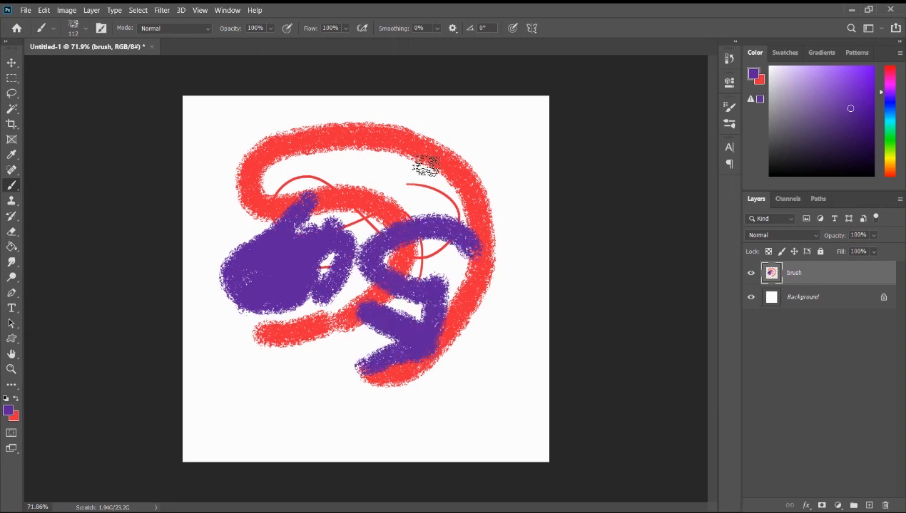
pyautogui.moveTo(460, 282)
pyautogui.mouseDown()
pyautogui.moveTo(472, 208)
pyautogui.moveTo(367, 191)
pyautogui.moveTo(421, 141)
pyautogui.mouseUp()
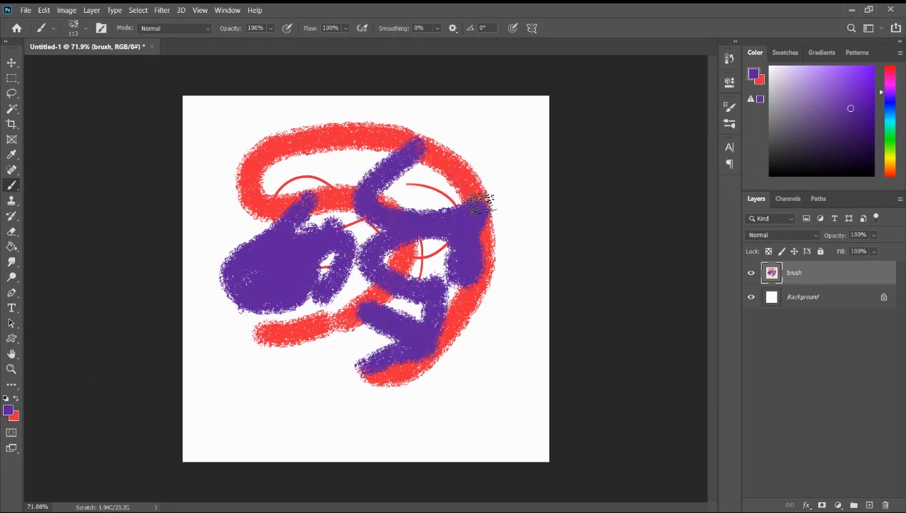
# Delete the painted layer and create a new empty layer named brush above the background
pyautogui.press('Delete')
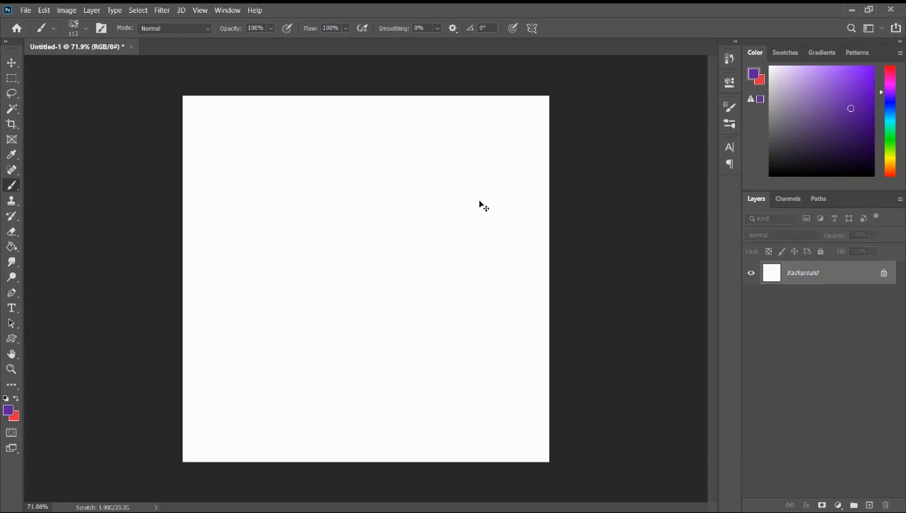
pyautogui.hotkey('ctrl', 'shift', 'n')
pyautogui.press('Escape')
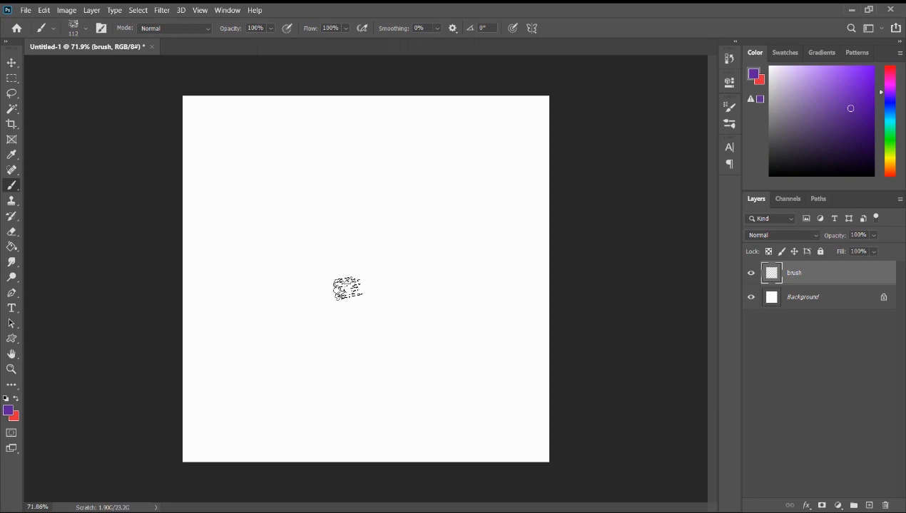
# Switch the brush to the Hard Round preset from the General Brushes group, with the size at 112 px
pyautogui.rightClick(365, 269)
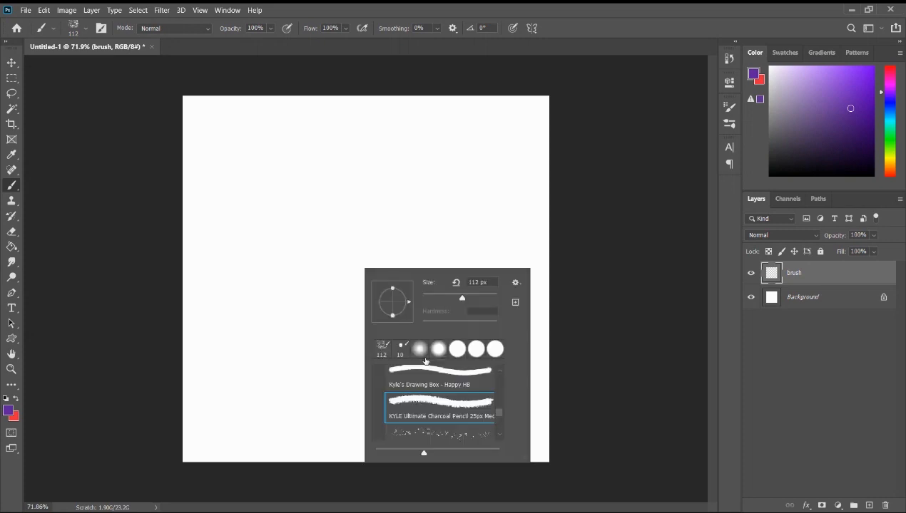
pyautogui.scroll(5, 501, 413)
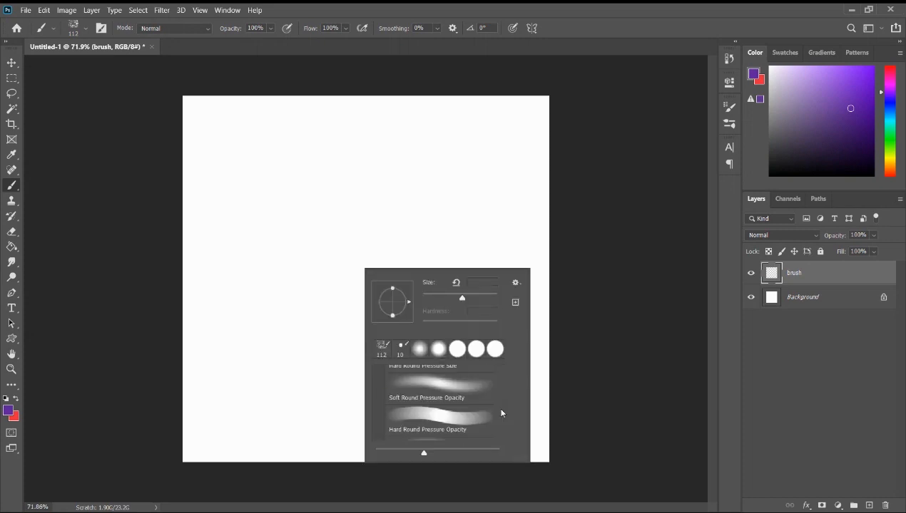
pyautogui.scroll(5, 501, 414)
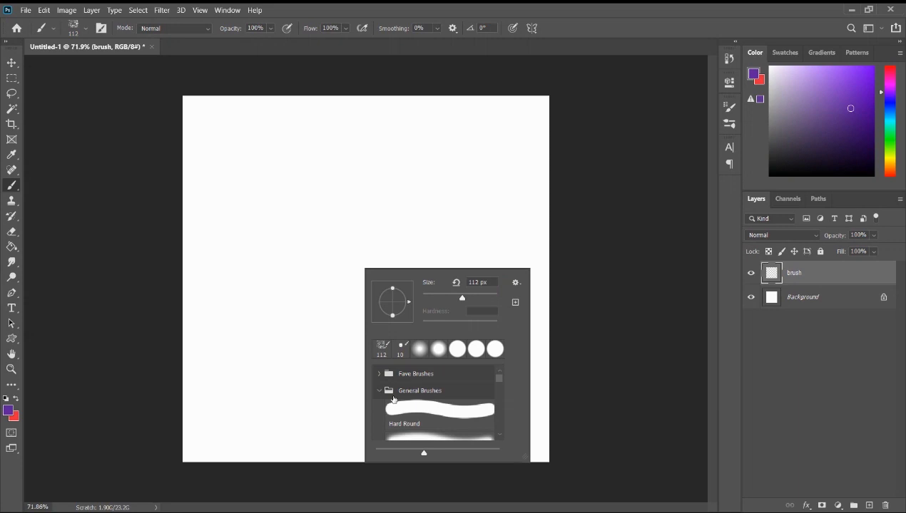
pyautogui.click(394, 408)
pyautogui.click(282, 268)
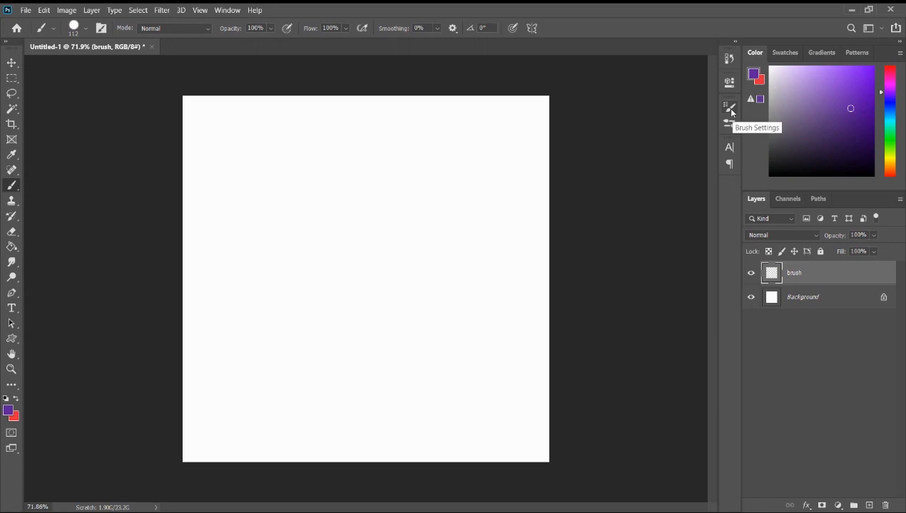
# Enable Shape Dynamics in the brush settings with the size jitter controlled by Pen Pressure, then close the settings
pyautogui.click(730, 111)
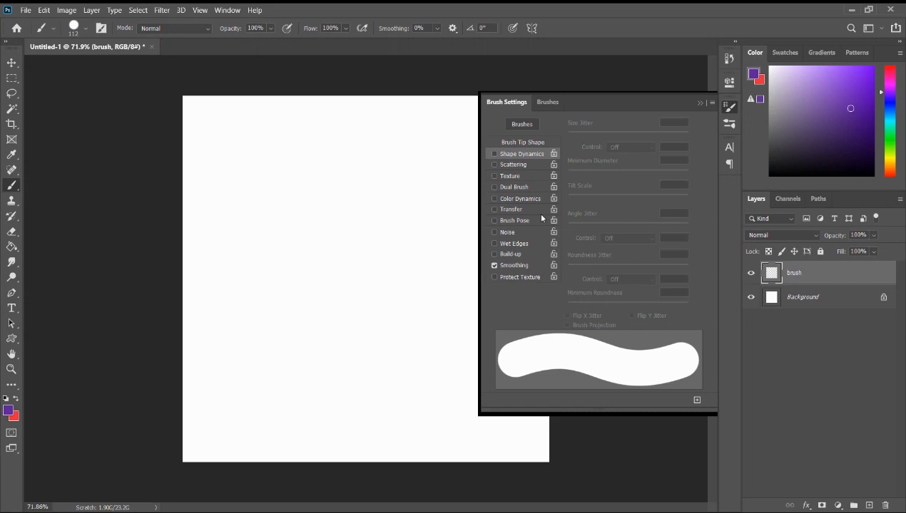
pyautogui.click(494, 154)
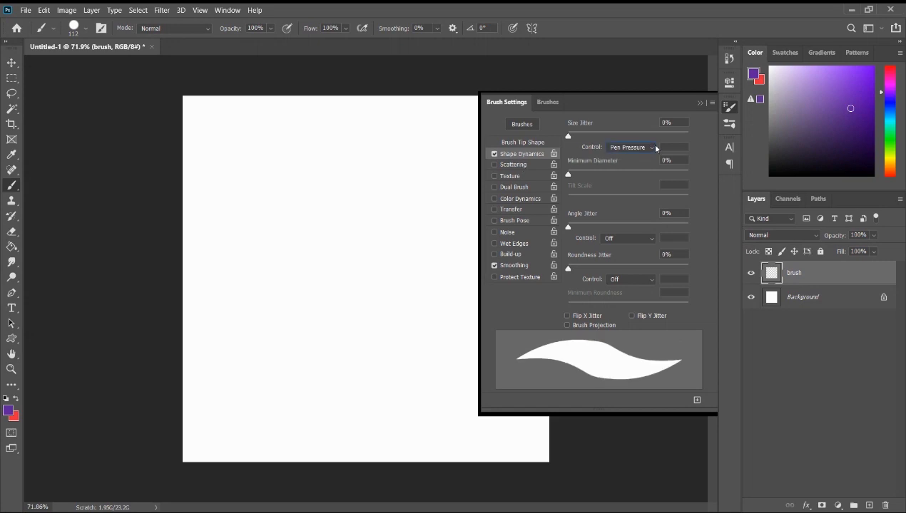
pyautogui.press('F5')
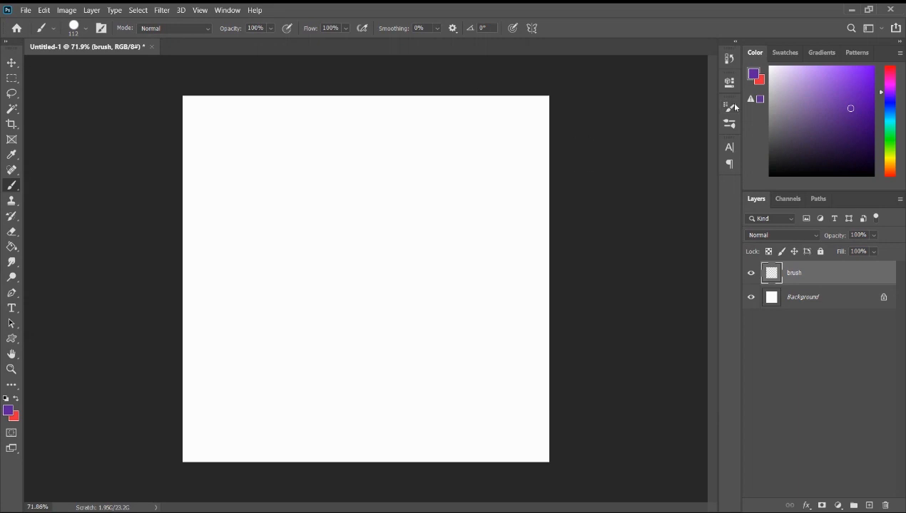
# Paint thick purple loops at 112 px, reduce the brush to 18 px, and paint thin curvy strokes around them
pyautogui.moveTo(495, 320)
pyautogui.mouseDown()
pyautogui.moveTo(411, 308)
pyautogui.moveTo(447, 212)
pyautogui.moveTo(349, 208)
pyautogui.moveTo(353, 143)
pyautogui.moveTo(457, 214)
pyautogui.moveTo(374, 282)
pyautogui.moveTo(459, 344)
pyautogui.moveTo(289, 306)
pyautogui.moveTo(324, 216)
pyautogui.mouseUp()
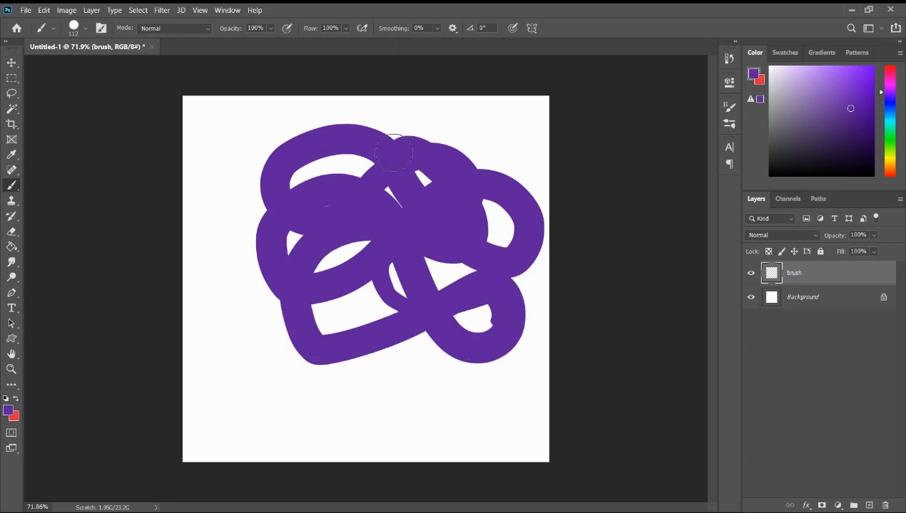
pyautogui.rightClick(436, 373)
pyautogui.moveTo(539, 348); pyautogui.dragTo(535, 347)
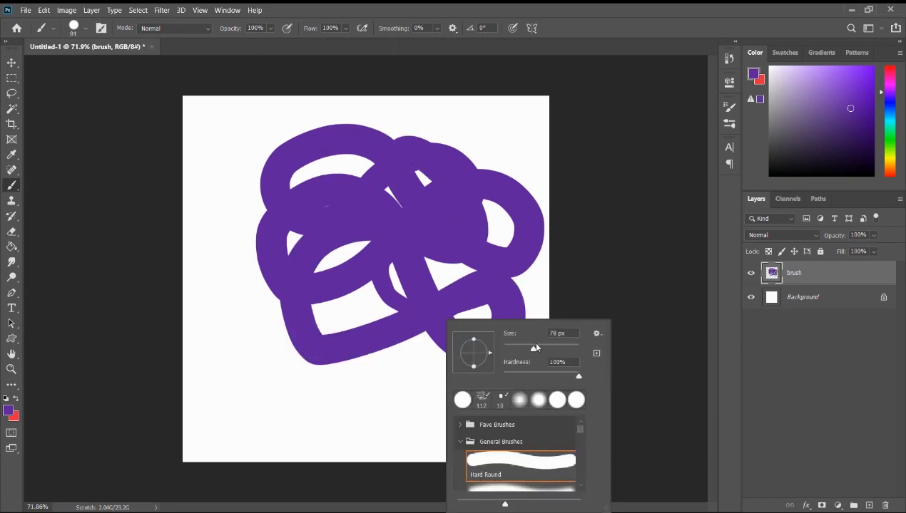
pyautogui.moveTo(406, 408)
pyautogui.mouseDown()
pyautogui.moveTo(400, 392)
pyautogui.moveTo(334, 405)
pyautogui.moveTo(409, 402)
pyautogui.moveTo(343, 409)
pyautogui.moveTo(298, 389)
pyautogui.mouseUp()
pyautogui.moveTo(251, 411)
pyautogui.mouseDown()
pyautogui.moveTo(210, 338)
pyautogui.moveTo(282, 314)
pyautogui.moveTo(261, 154)
pyautogui.moveTo(303, 177)
pyautogui.moveTo(453, 142)
pyautogui.moveTo(485, 112)
pyautogui.mouseUp()
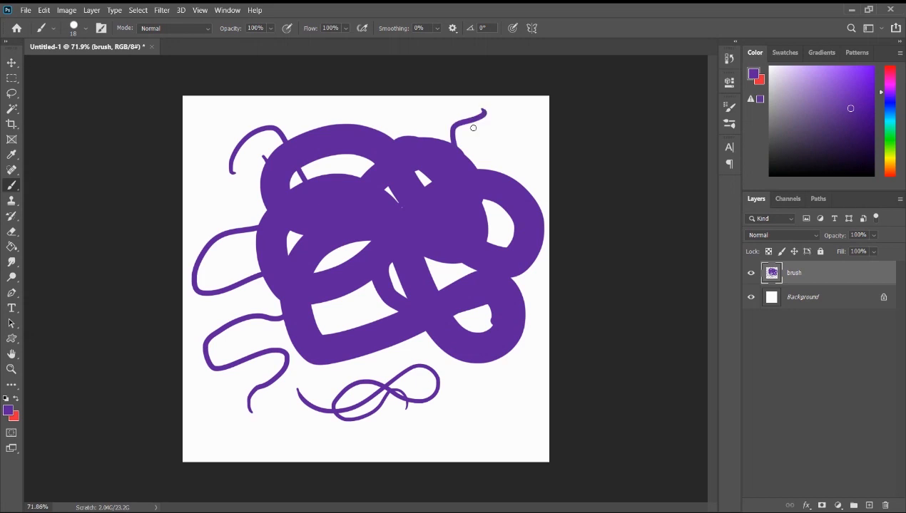
# Undo all the thick and thin purple strokes on the brush layer
pyautogui.hotkey('ctrl', 'z')
pyautogui.hotkey('ctrl', 'z')
pyautogui.hotkey('ctrl', 'z')
pyautogui.hotkey('ctrl', 'z')
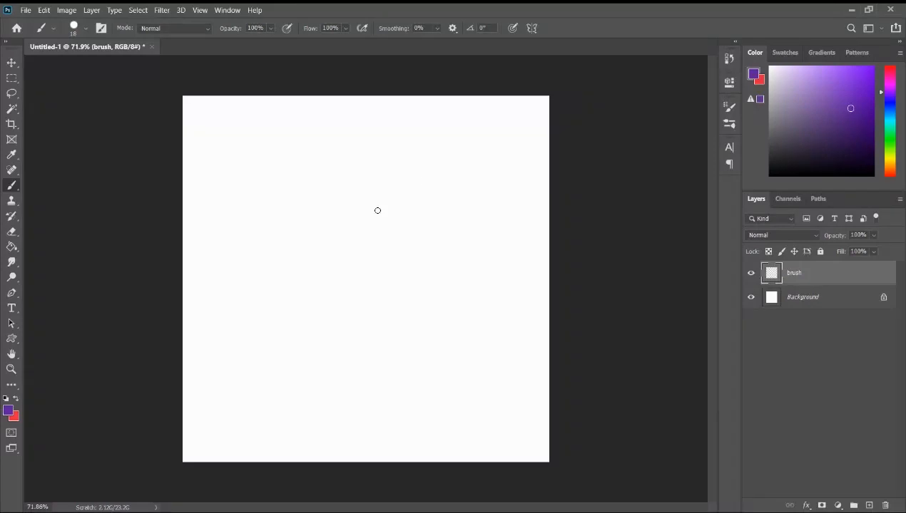
# Set the brush size to 37 px and change the brush's blending mode to Multiply
pyautogui.rightClick(279, 214)
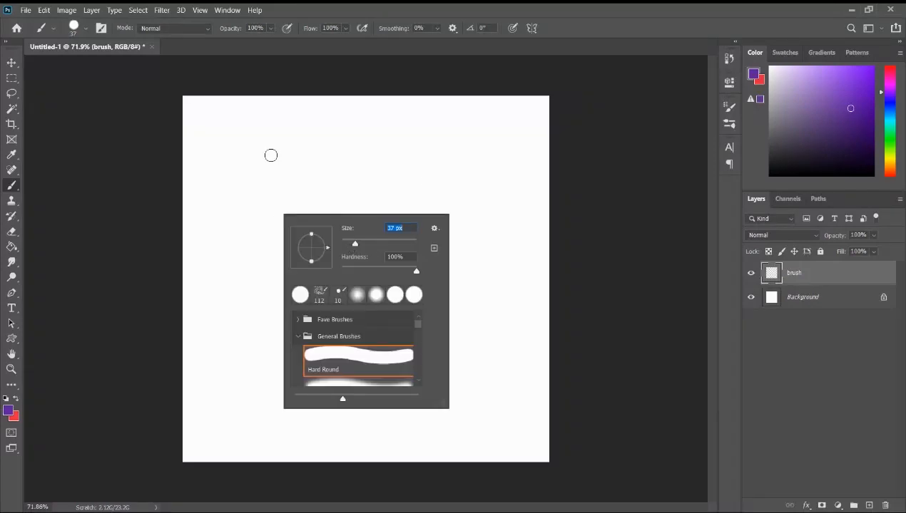
pyautogui.click(773, 277)
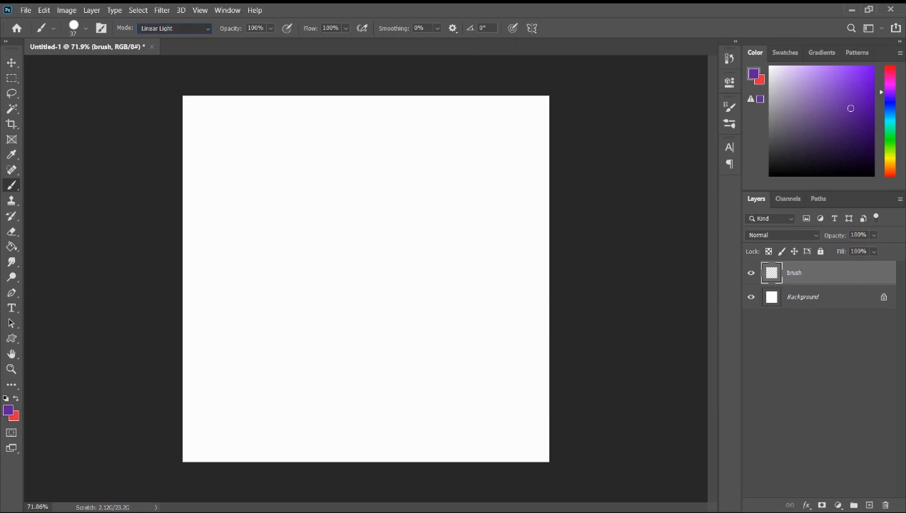
pyautogui.scroll(6, 174, 28)
pyautogui.scroll(11, 174, 28)
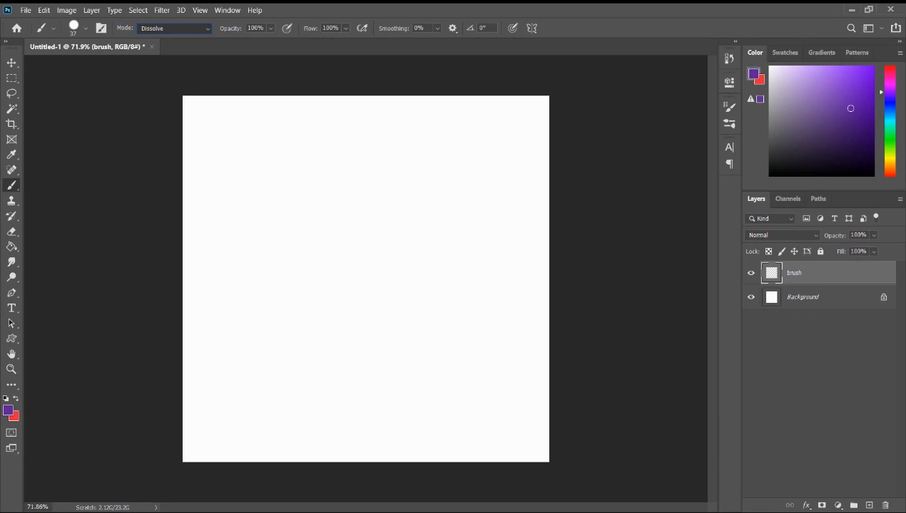
pyautogui.scroll(-2, 174, 28)
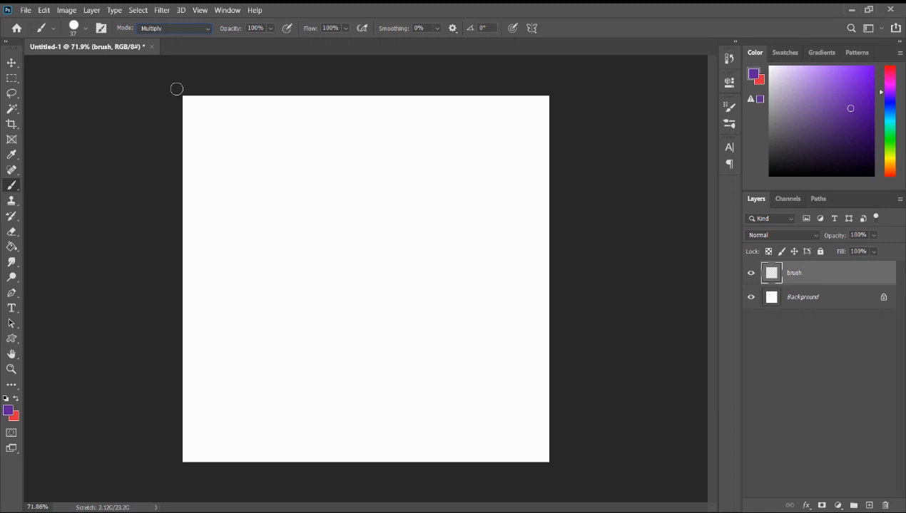
# Paint a purple figure-eight in Multiply mode, overlapping further strokes across its middle to darken the crossings
pyautogui.moveTo(318, 206)
pyautogui.mouseDown()
pyautogui.moveTo(307, 231)
pyautogui.moveTo(419, 203)
pyautogui.moveTo(265, 169)
pyautogui.moveTo(281, 132)
pyautogui.mouseUp()
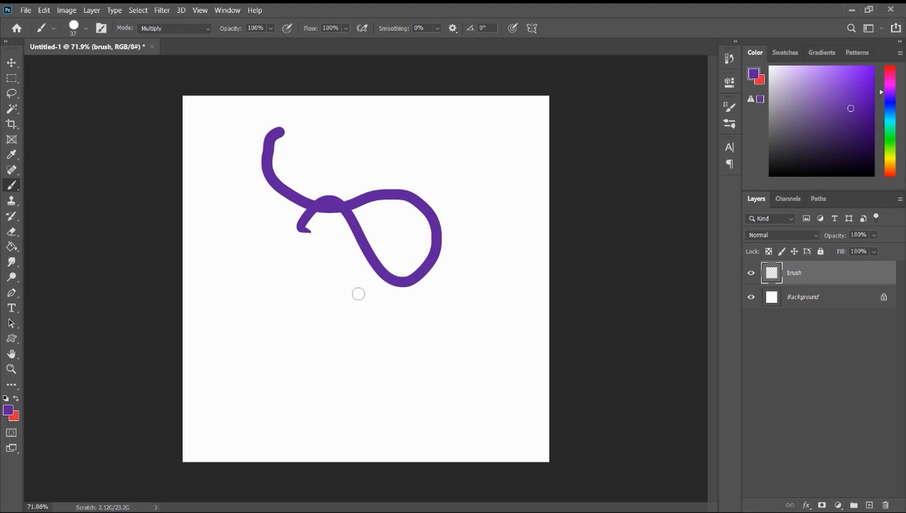
pyautogui.moveTo(281, 132)
pyautogui.mouseDown()
pyautogui.moveTo(321, 156)
pyautogui.moveTo(383, 253)
pyautogui.mouseUp()
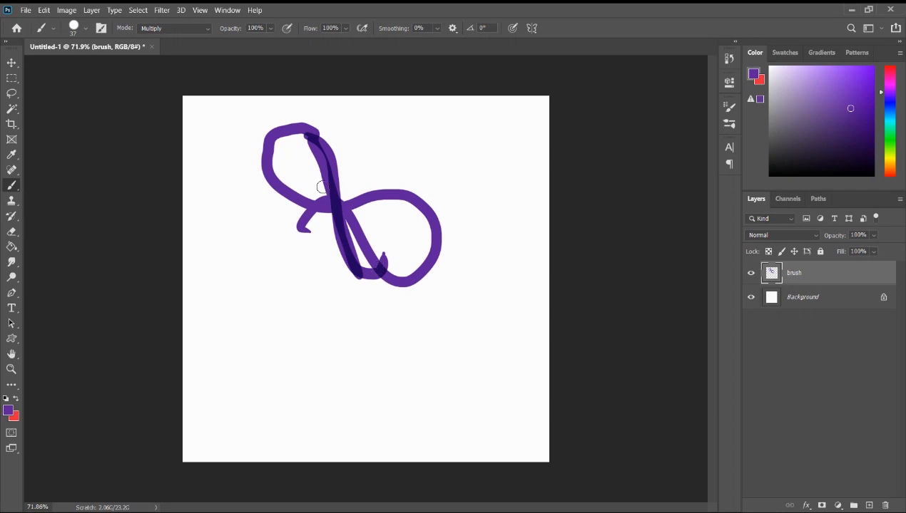
pyautogui.moveTo(356, 187)
pyautogui.mouseDown()
pyautogui.moveTo(340, 211)
pyautogui.moveTo(337, 195)
pyautogui.moveTo(299, 201)
pyautogui.moveTo(368, 204)
pyautogui.moveTo(348, 208)
pyautogui.moveTo(347, 198)
pyautogui.moveTo(394, 194)
pyautogui.moveTo(365, 205)
pyautogui.mouseUp()
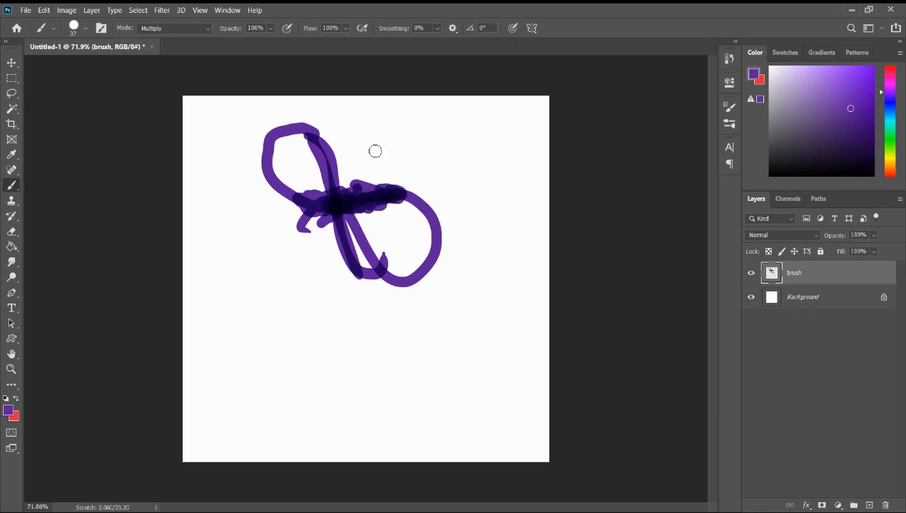
# Delete the painted layer and create a new empty layer named brush
pyautogui.press('Delete')
pyautogui.hotkey('ctrl', 'shift', 'n')
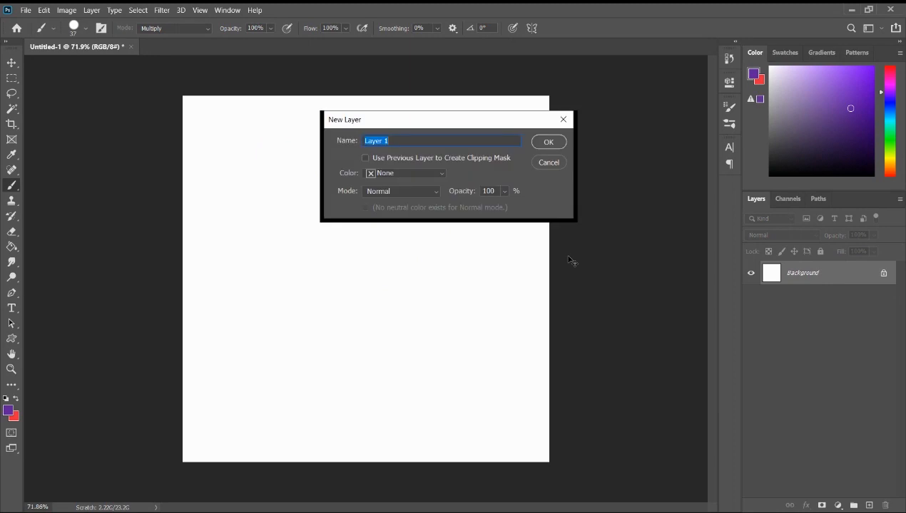
pyautogui.write('brush')
pyautogui.press('Return')
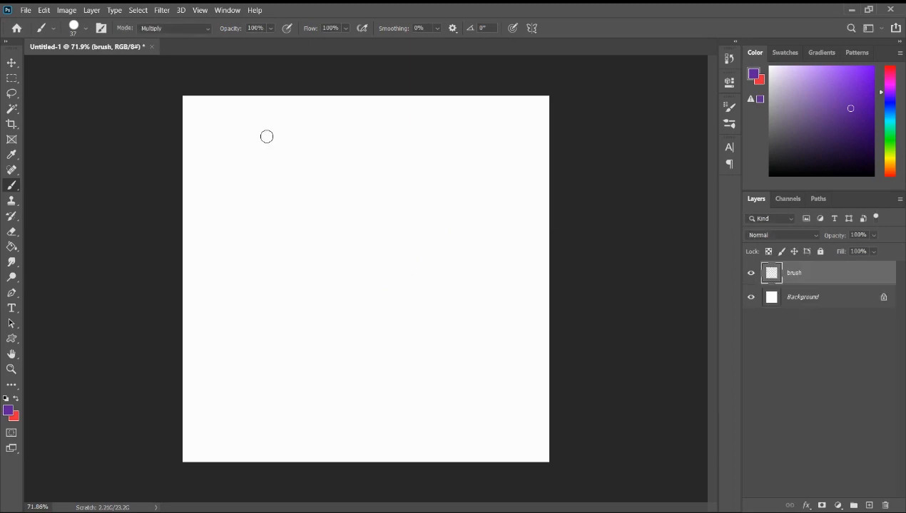
# Paint two short, thick purple strokes crossing in an X near the canvas centre with the Multiply brush
pyautogui.moveTo(372, 215); pyautogui.dragTo(415, 244)
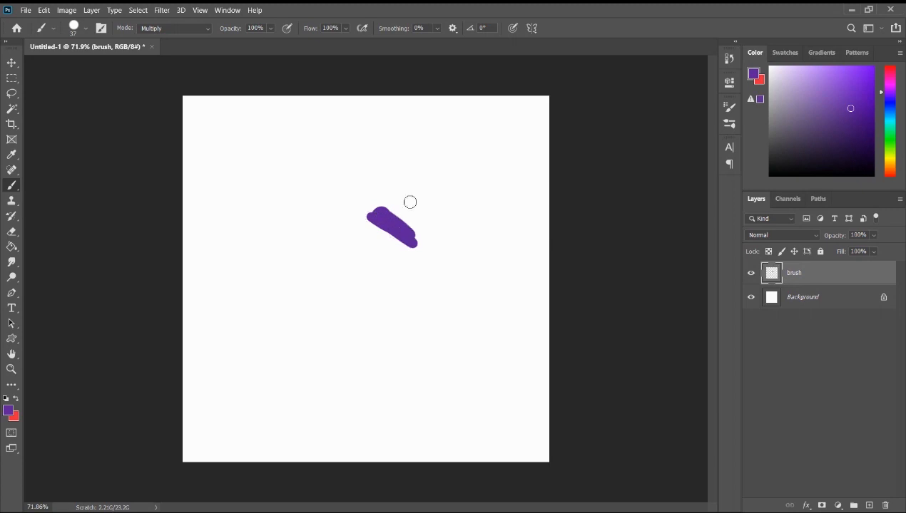
pyautogui.moveTo(411, 203); pyautogui.dragTo(372, 249)
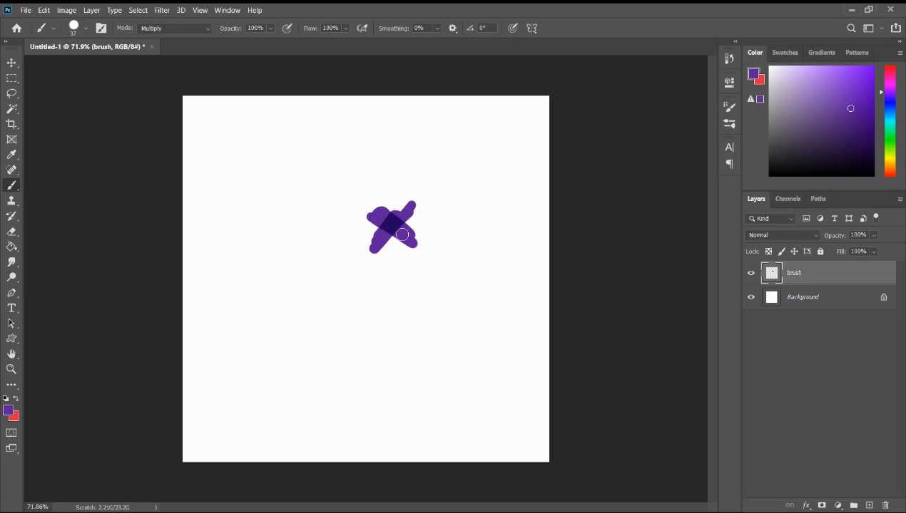
# With the brush mode on Multiply, lower the brush opacity to 52% and paint overlapping light purple loops in the canvas's upper-left area
pyautogui.click(206, 31)
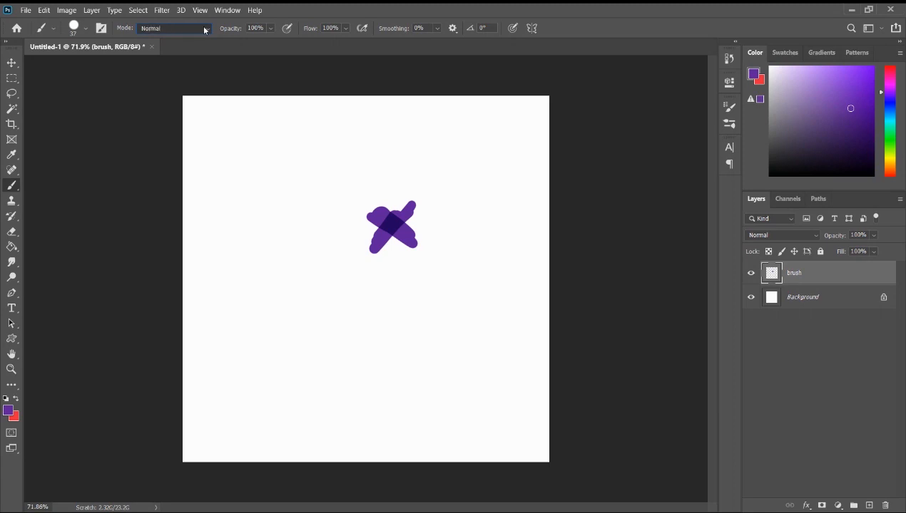
pyautogui.click(176, 75)
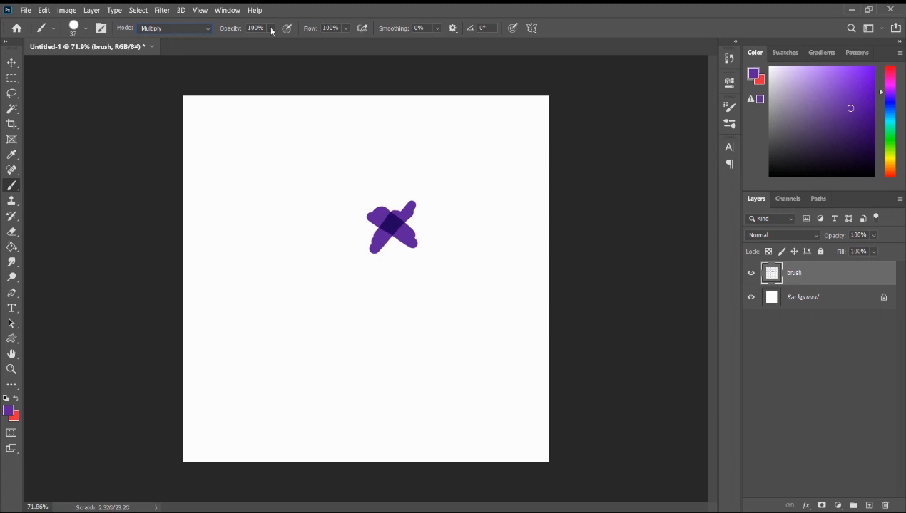
pyautogui.moveTo(272, 30); pyautogui.dragTo(275, 41)
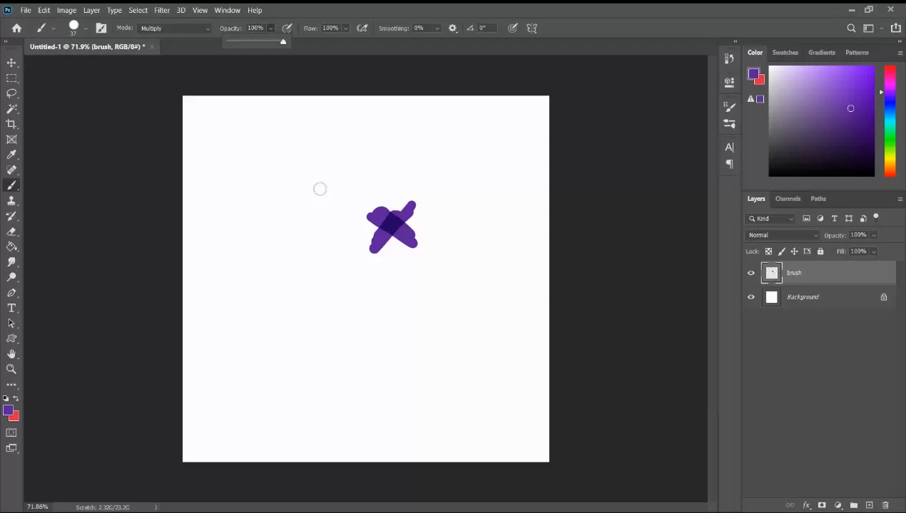
pyautogui.moveTo(283, 41); pyautogui.dragTo(257, 42)
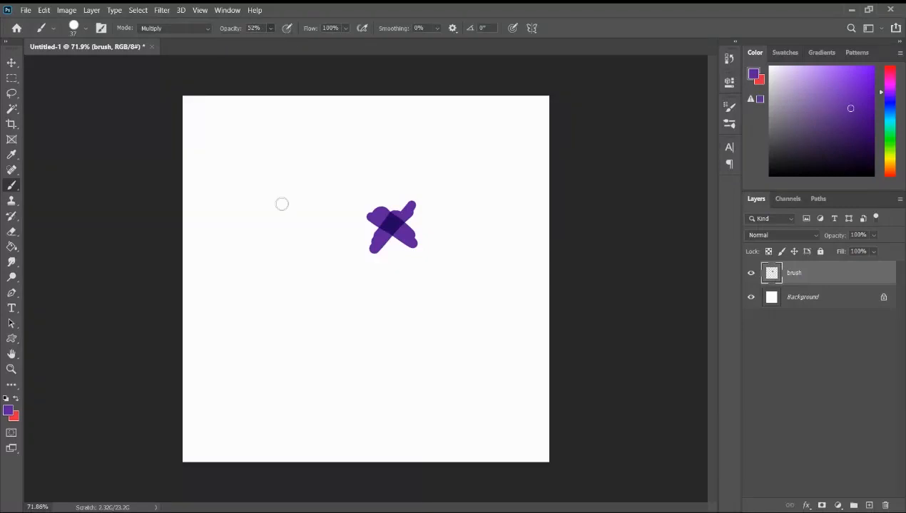
pyautogui.moveTo(263, 203); pyautogui.dragTo(283, 195)
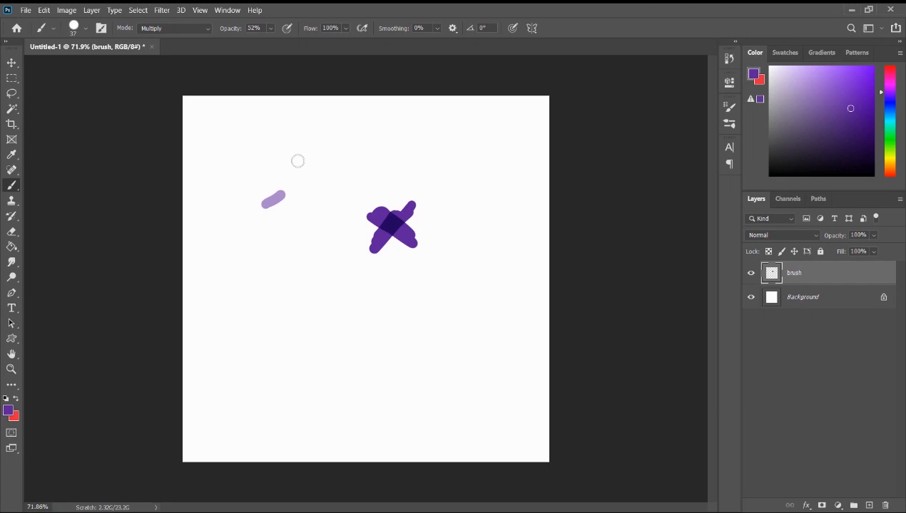
pyautogui.moveTo(297, 161); pyautogui.dragTo(284, 194)
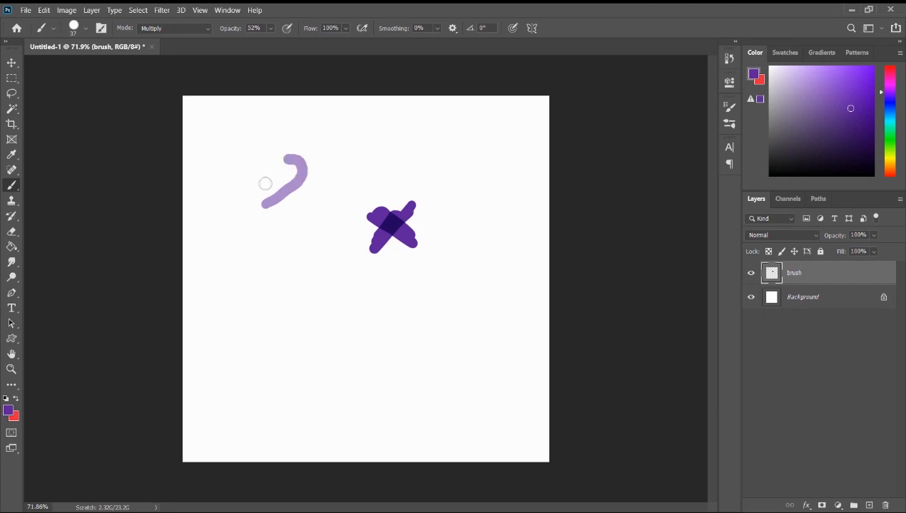
pyautogui.moveTo(289, 158)
pyautogui.mouseDown()
pyautogui.moveTo(249, 171)
pyautogui.moveTo(255, 211)
pyautogui.moveTo(323, 159)
pyautogui.mouseUp()
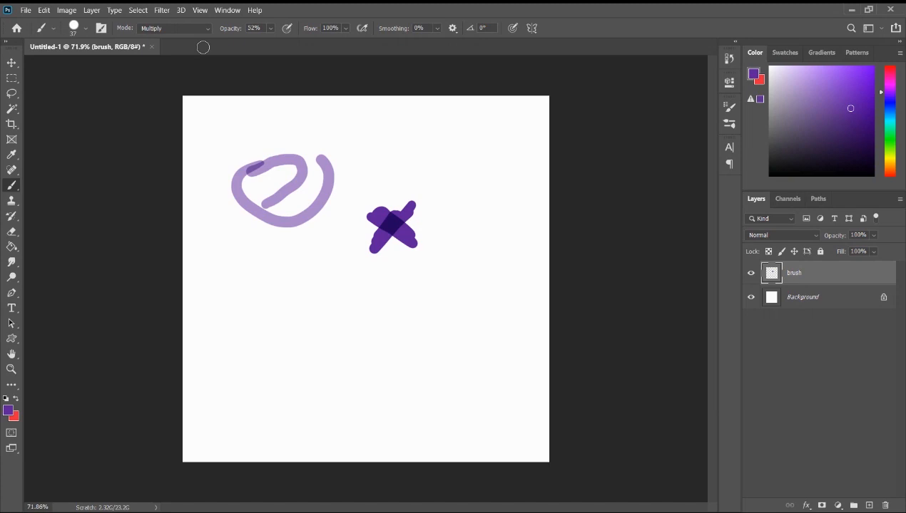
# Set the brush mode to Normal and paint a solid light purple patch below the loops at 52% opacity
pyautogui.click(205, 30)
pyautogui.click(187, 40)
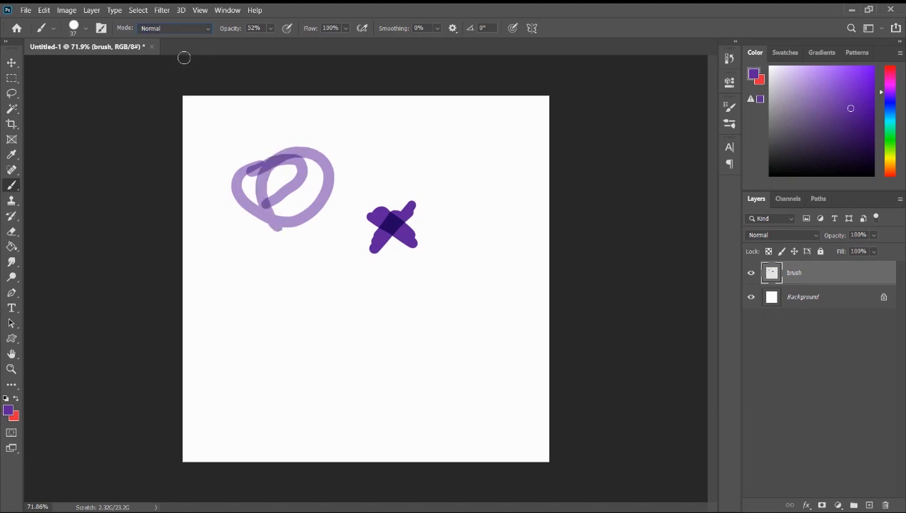
pyautogui.moveTo(257, 258)
pyautogui.mouseDown()
pyautogui.moveTo(312, 253)
pyautogui.moveTo(259, 263)
pyautogui.mouseUp()
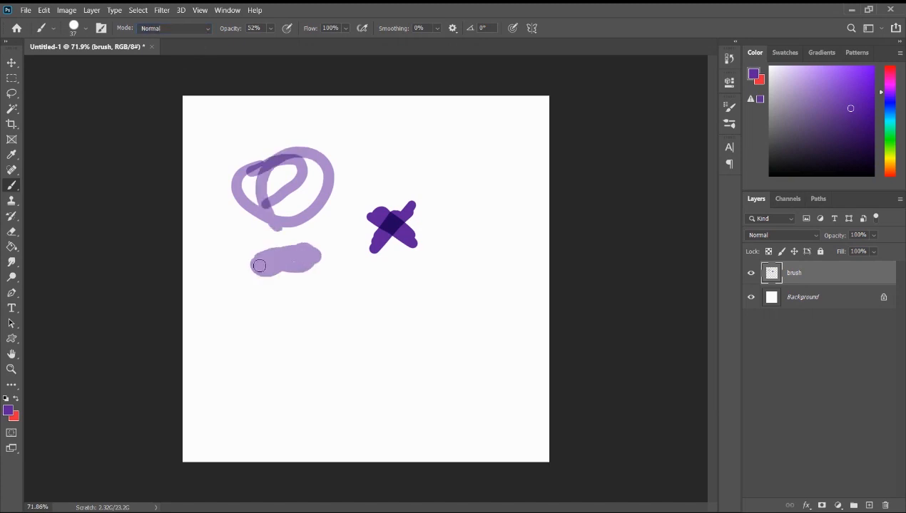
# Lower the brush opacity to 13% and paint a very pale patch under the previous one
pyautogui.click(269, 28)
pyautogui.moveTo(279, 40); pyautogui.dragTo(257, 44)
pyautogui.moveTo(265, 306)
pyautogui.mouseDown()
pyautogui.moveTo(253, 297)
pyautogui.moveTo(289, 298)
pyautogui.moveTo(265, 303)
pyautogui.mouseUp()
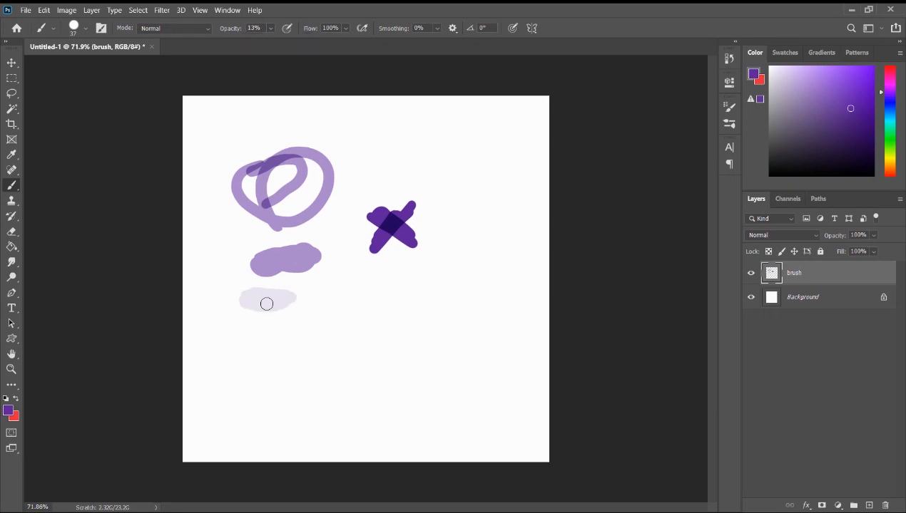
# Restore the brush opacity to 100%, turn on pen pressure for opacity, and paint four horizontal strokes beneath the pale patch
pyautogui.click(270, 28)
pyautogui.moveTo(275, 42); pyautogui.dragTo(324, 41)
pyautogui.click(288, 28)
pyautogui.moveTo(267, 340); pyautogui.dragTo(325, 339)
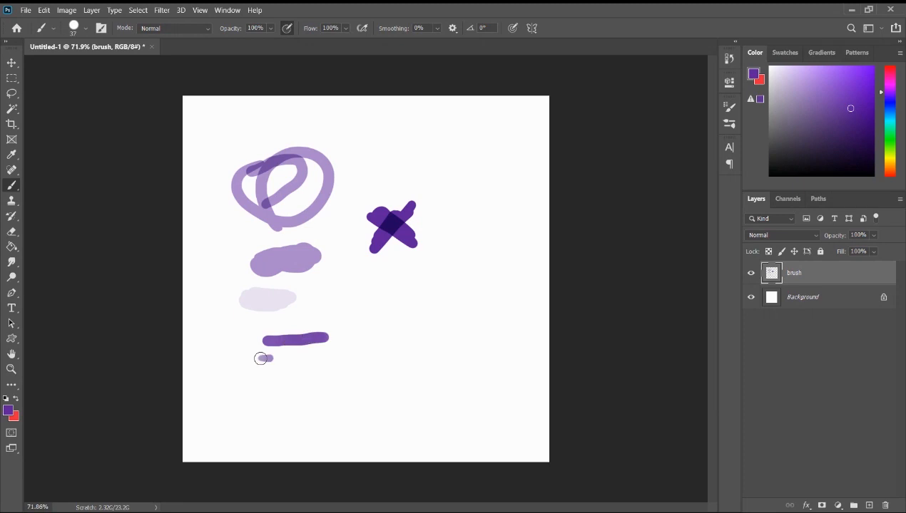
pyautogui.moveTo(260, 359); pyautogui.dragTo(352, 360)
pyautogui.moveTo(265, 379); pyautogui.dragTo(349, 380)
pyautogui.moveTo(262, 398); pyautogui.dragTo(299, 399)
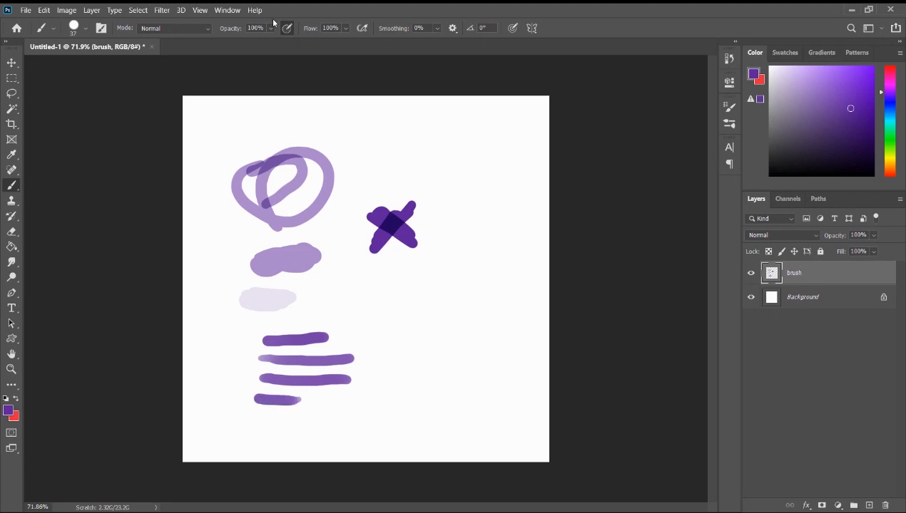
# Turn off pen pressure for opacity and lower the brush flow to 70%
pyautogui.click(346, 32)
pyautogui.click(346, 30)
pyautogui.moveTo(353, 43); pyautogui.dragTo(346, 44)
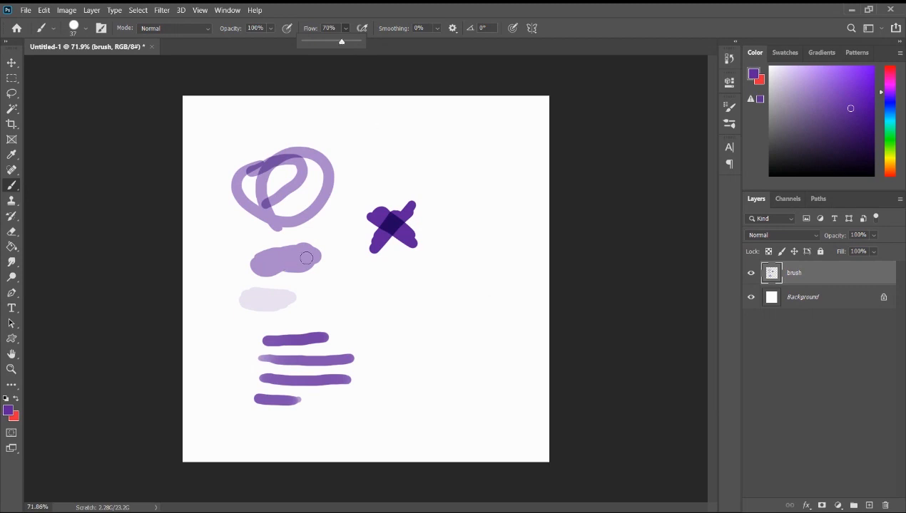
# Set the brush flow to 61% and paint a long diagonal stroke in the upper-right part of the canvas
pyautogui.moveTo(342, 41); pyautogui.dragTo(357, 42)
pyautogui.click(473, 167)
pyautogui.hotkey('shift', '6')
pyautogui.hotkey('shift', '1')
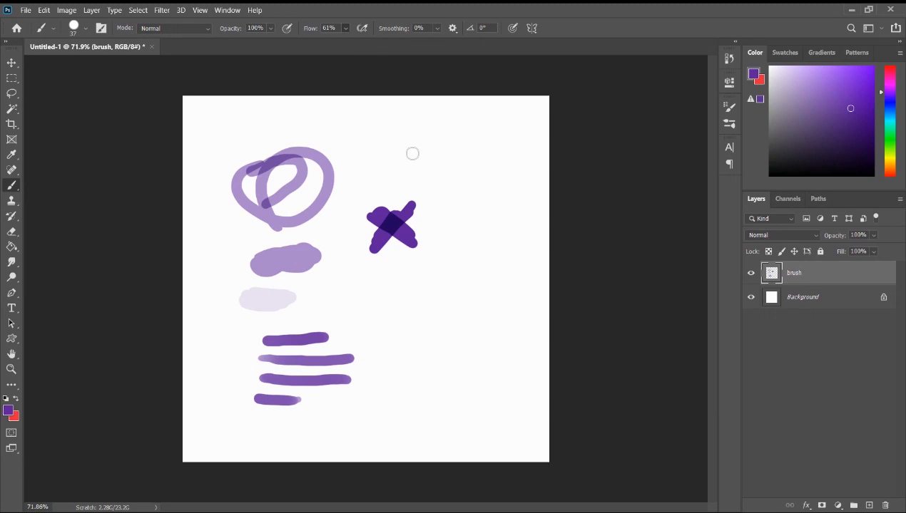
pyautogui.moveTo(407, 143); pyautogui.dragTo(419, 146)
pyautogui.keyDown('shift'); pyautogui.click(447, 179); pyautogui.keyUp('shift')
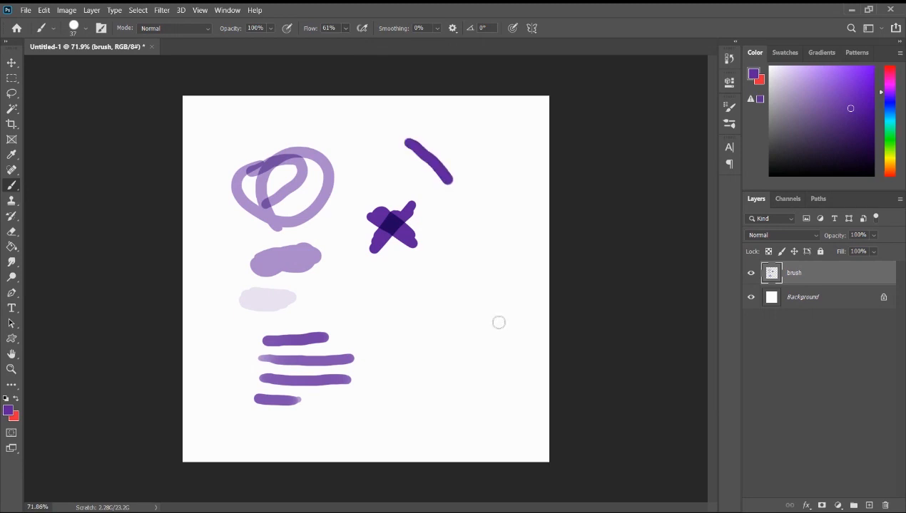
pyautogui.keyDown('shift'); pyautogui.click(488, 241); pyautogui.keyUp('shift')
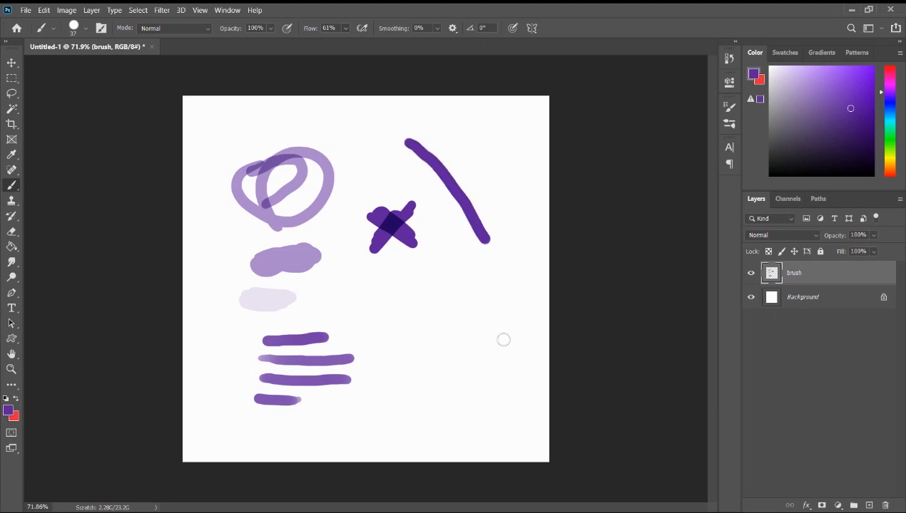
pyautogui.keyDown('shift'); pyautogui.click(502, 272); pyautogui.keyUp('shift')
# Raise the brush flow to 83% and enlarge the brush to 111 px
pyautogui.click(344, 30)
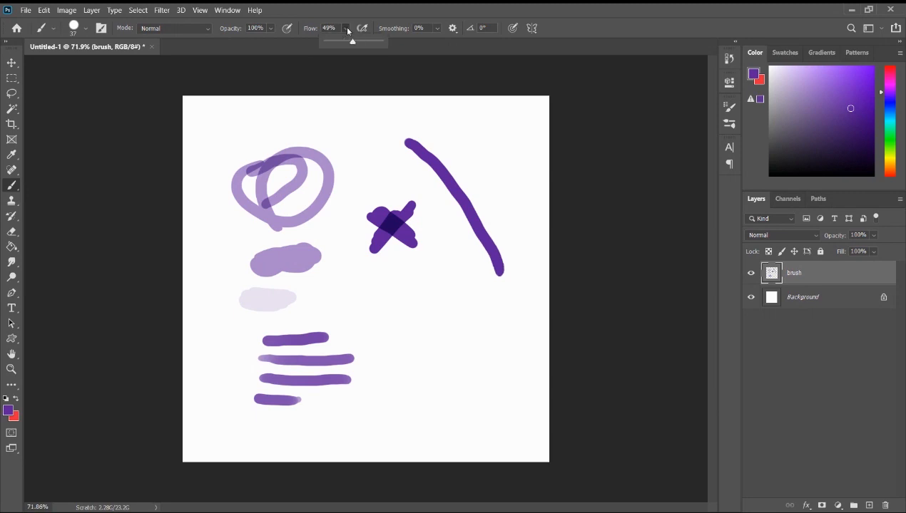
pyautogui.click(373, 41)
pyautogui.rightClick(455, 321)
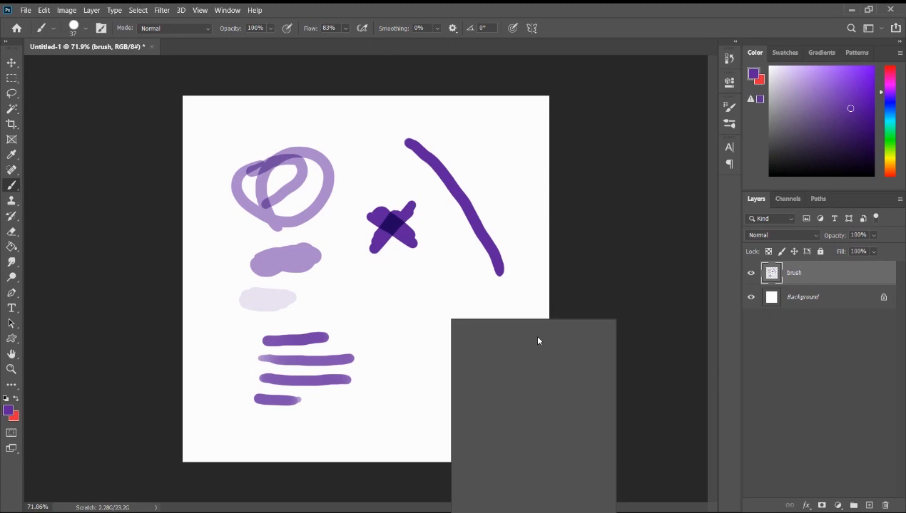
pyautogui.click(537, 341)
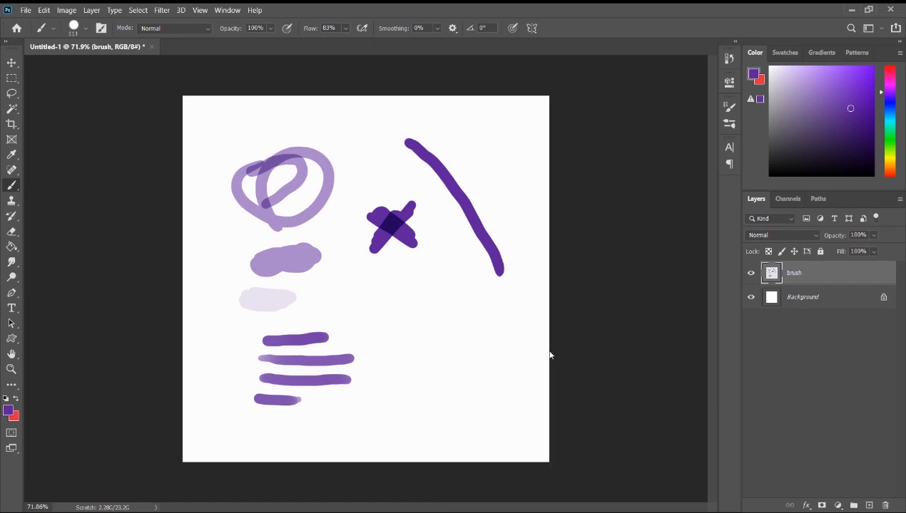
# Delete the layer with the test strokes and create a new empty layer named brush
pyautogui.press('Delete')
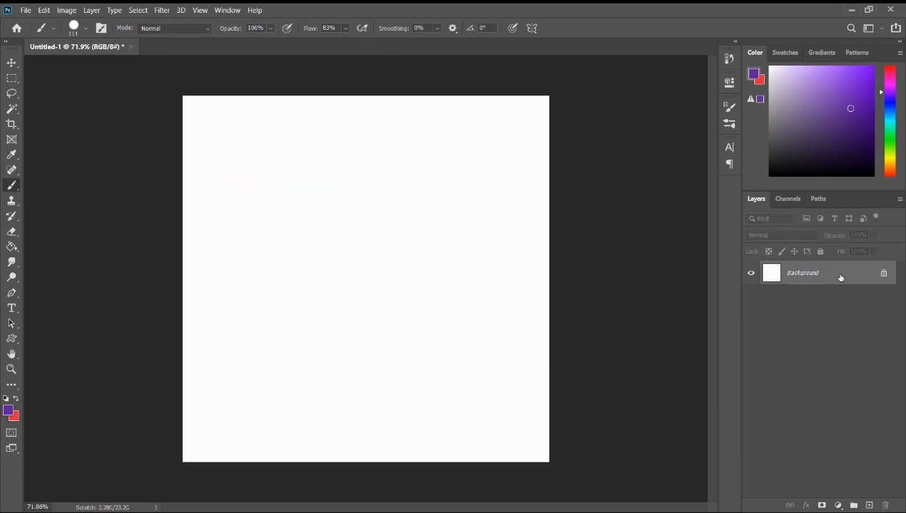
pyautogui.hotkey('ctrl', 'shift', 'n')
pyautogui.write('brush')
pyautogui.press('Return')
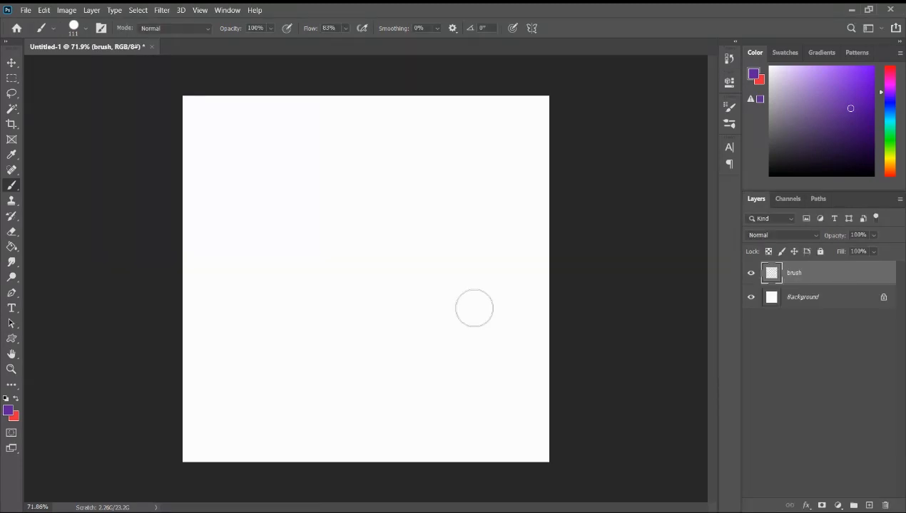
# Set the flow to 49%, paint a diagonal stroke, then paint a thicker 187 px stroke below it and inspect their edges
pyautogui.click(346, 29)
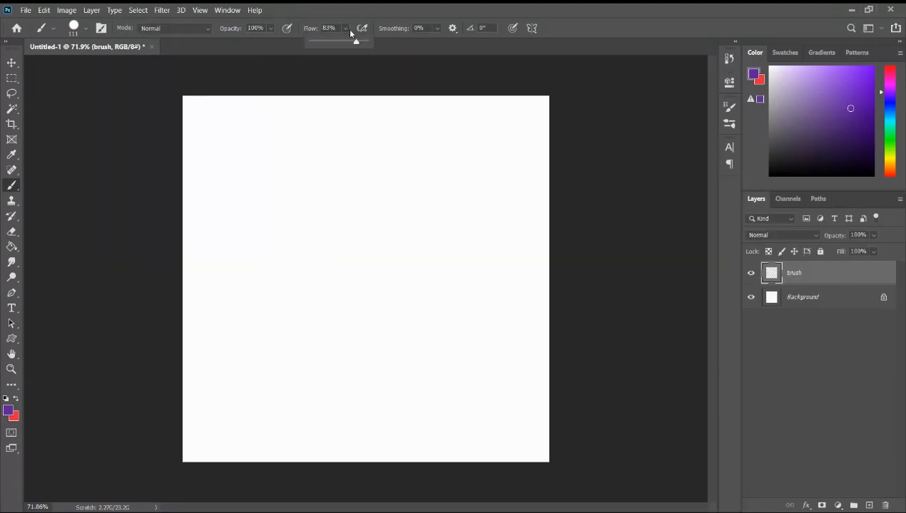
pyautogui.moveTo(263, 159); pyautogui.dragTo(332, 241)
pyautogui.rightClick(317, 248)
pyautogui.moveTo(414, 277); pyautogui.dragTo(428, 277)
pyautogui.moveTo(275, 307)
pyautogui.mouseDown()
pyautogui.moveTo(270, 301)
pyautogui.moveTo(375, 333)
pyautogui.mouseUp()
pyautogui.scroll(5, 213, 323)
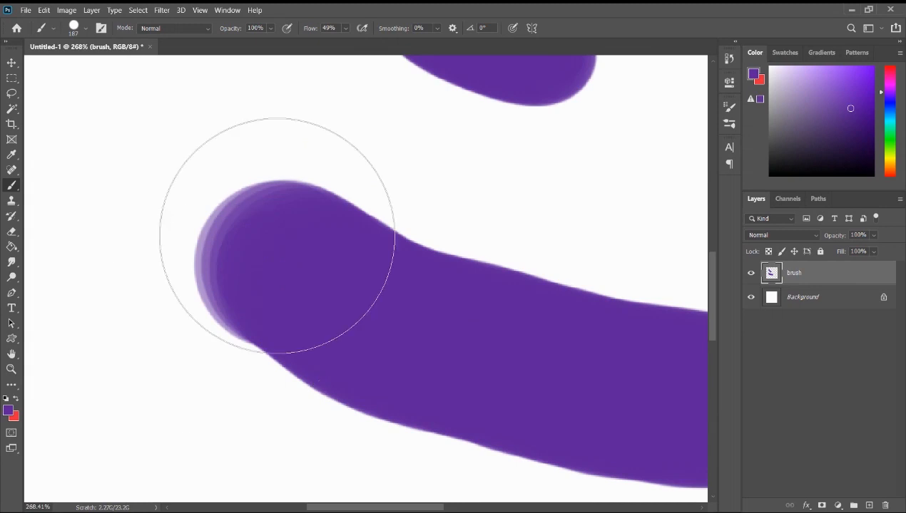
pyautogui.scroll(-4, 250, 252)
pyautogui.scroll(3, 411, 308)
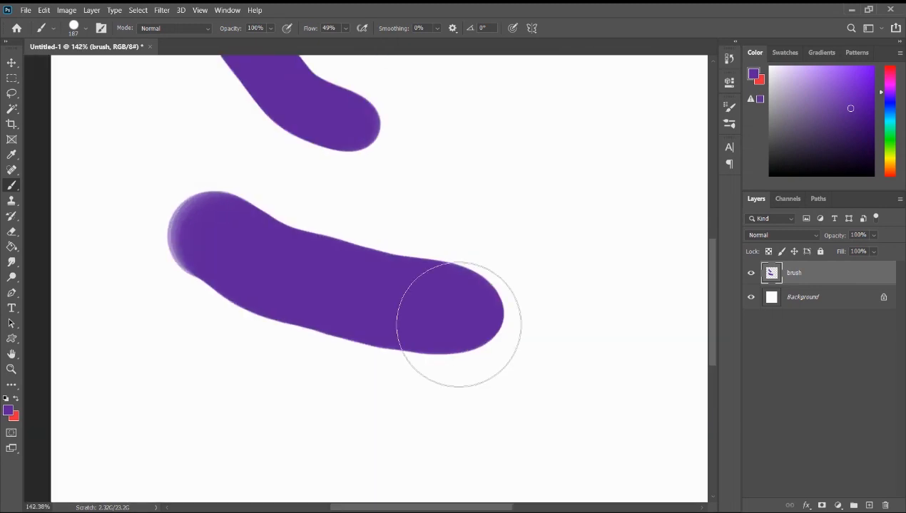
pyautogui.scroll(-8, 208, 254)
pyautogui.scroll(2, 239, 220)
# Lower the flow to 25%, paint a diagonal stroke to the right of the first one, and examine its soft edges
pyautogui.click(345, 28)
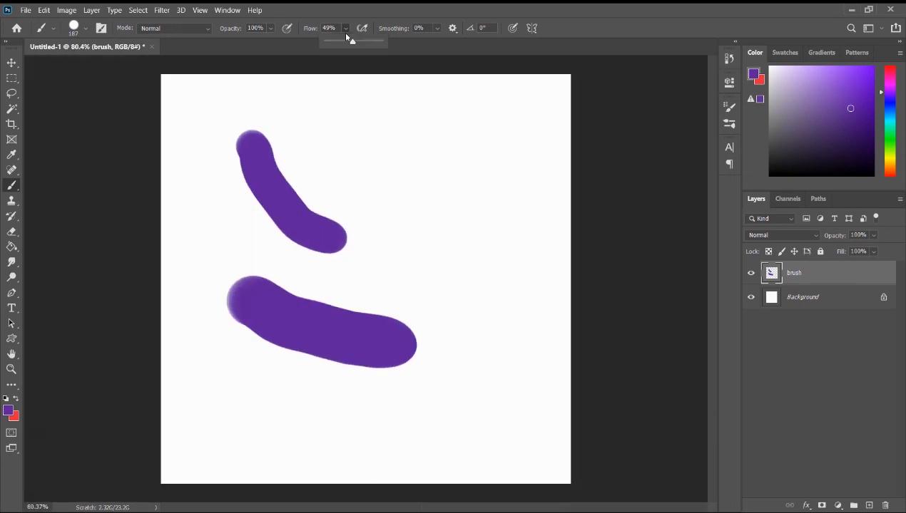
pyautogui.moveTo(346, 41); pyautogui.dragTo(338, 40)
pyautogui.moveTo(382, 157)
pyautogui.mouseDown()
pyautogui.moveTo(400, 184)
pyautogui.moveTo(428, 197)
pyautogui.moveTo(457, 226)
pyautogui.mouseUp()
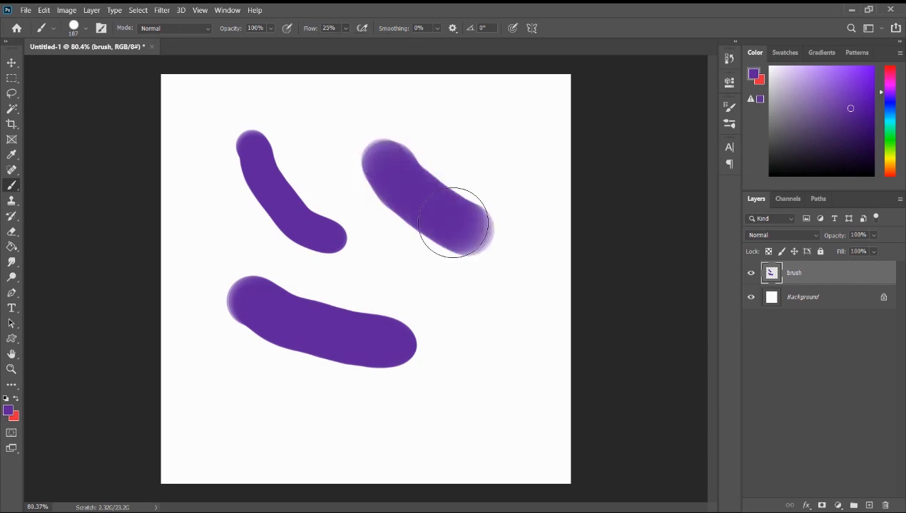
pyautogui.scroll(4, 475, 228)
pyautogui.scroll(-5, 511, 257)
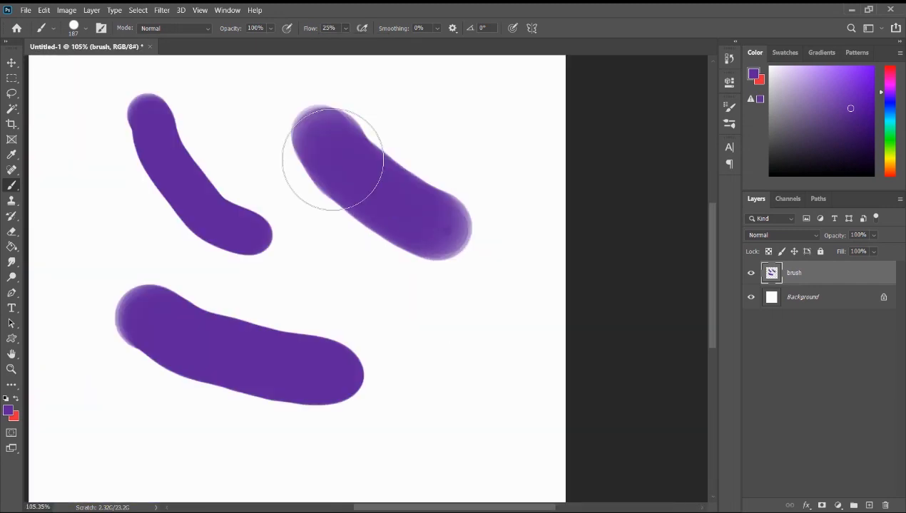
pyautogui.scroll(-2, 339, 164)
pyautogui.scroll(3, 442, 150)
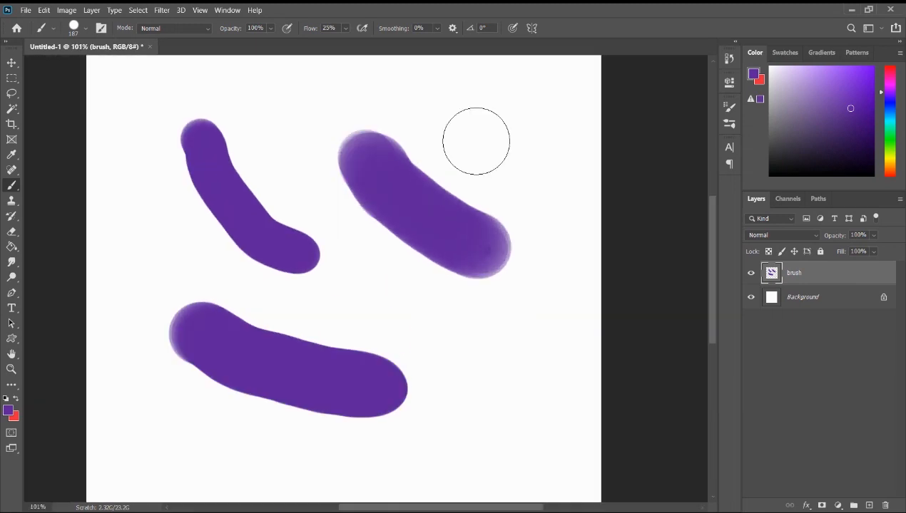
# Build up colour in the canvas's upper-right corner with repeated dabs at 25% flow, extending them into a short stroke
pyautogui.click(501, 126)
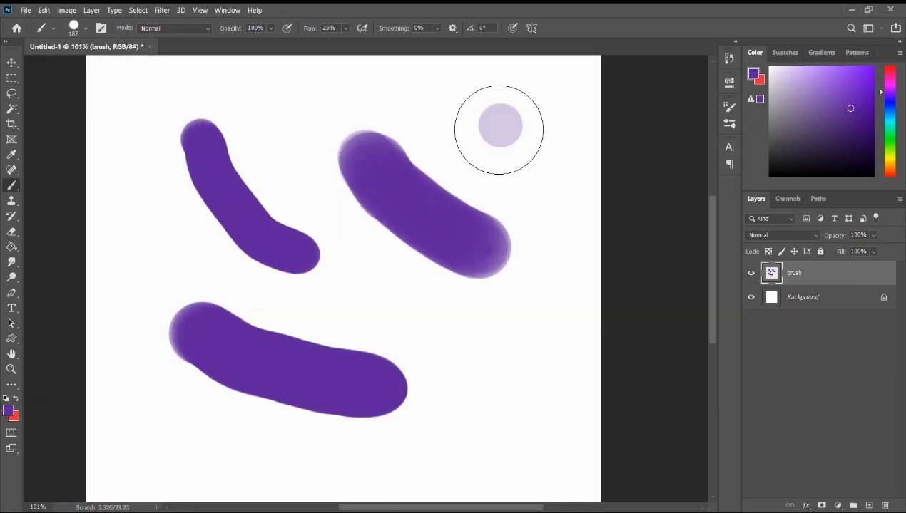
pyautogui.scroll(-2, 477, 135)
pyautogui.scroll(1, 379, 184)
pyautogui.scroll(2, 379, 185)
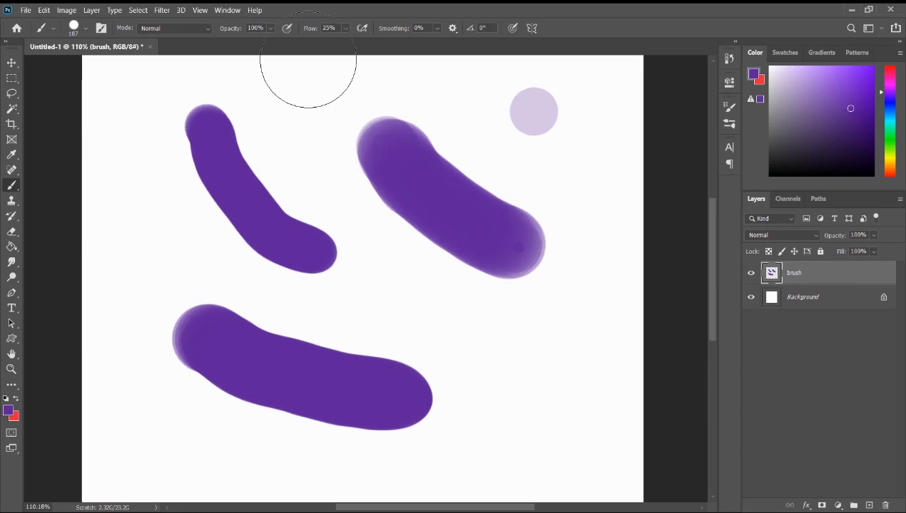
pyautogui.scroll(-1, 370, 81)
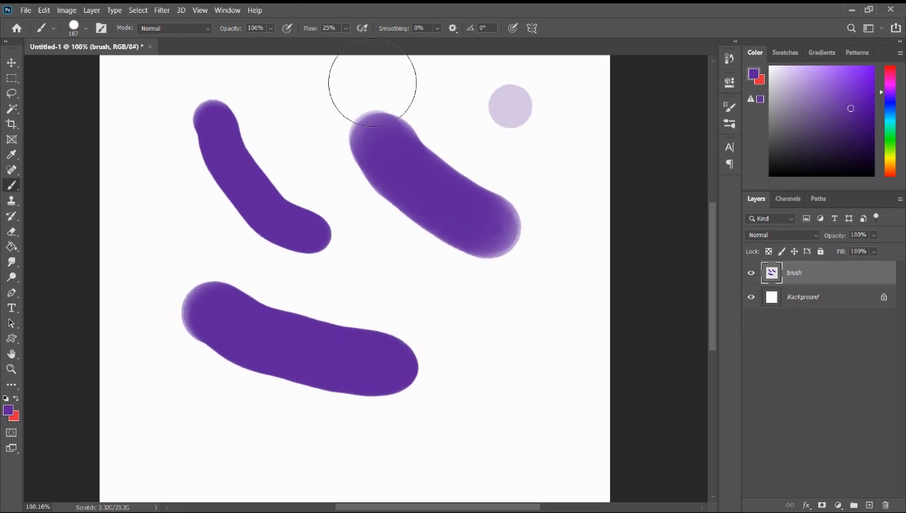
pyautogui.click(508, 105)
pyautogui.click(513, 114)
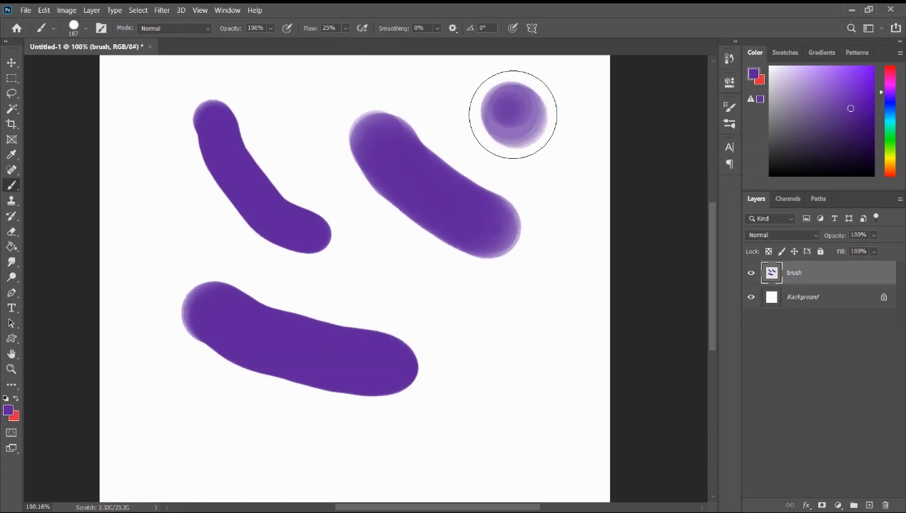
pyautogui.moveTo(513, 114); pyautogui.dragTo(542, 133)
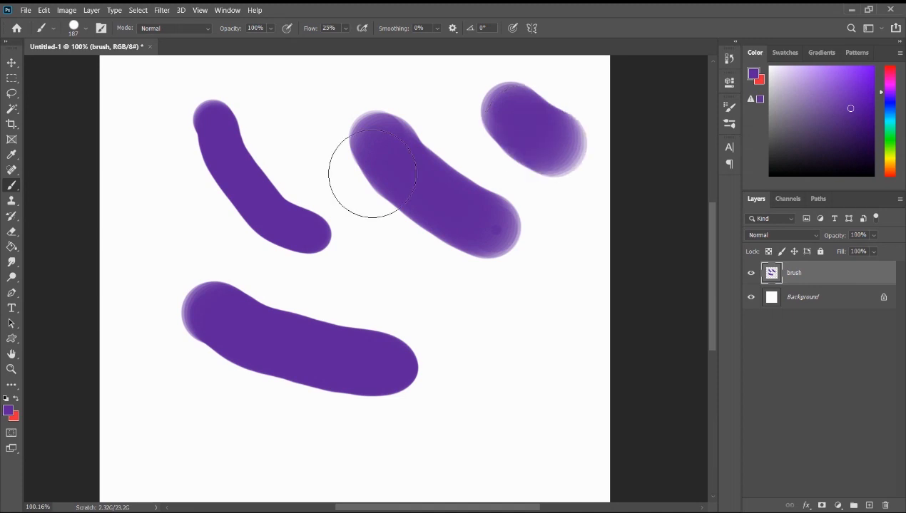
pyautogui.scroll(-3, 372, 174)
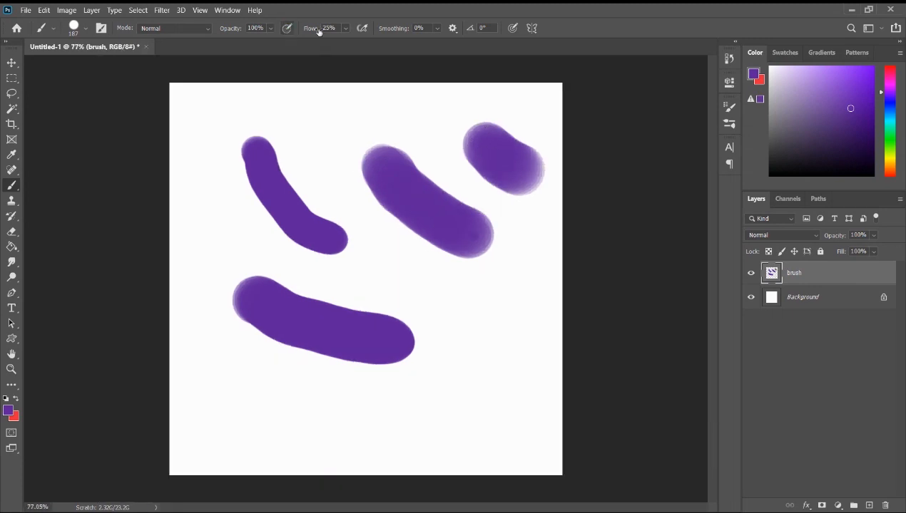
# Turn on airbrush build-up and paint a hook-shaped curved stroke in the lower-right part of the canvas
pyautogui.click(361, 28)
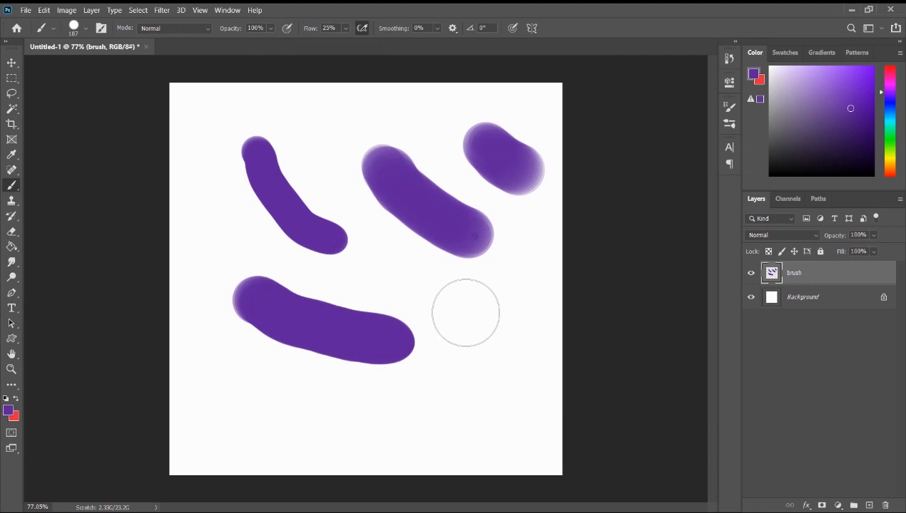
pyautogui.moveTo(465, 312); pyautogui.dragTo(482, 321)
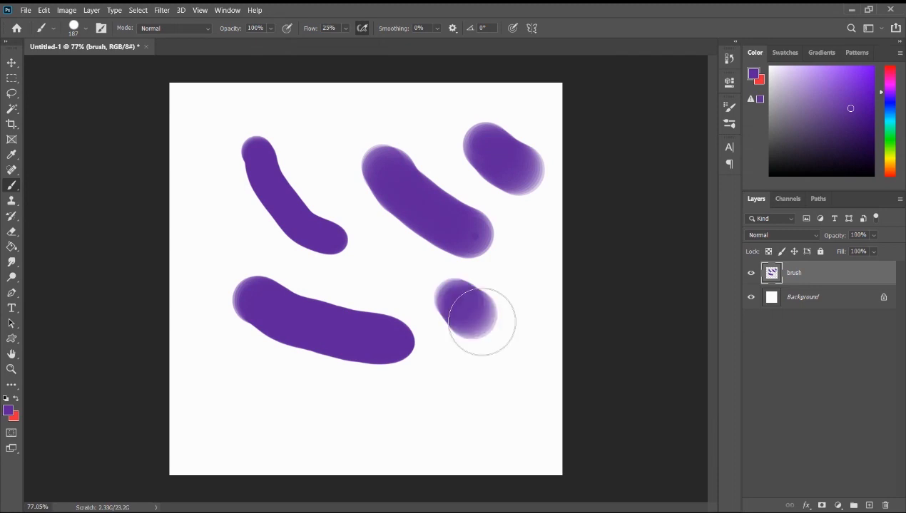
pyautogui.moveTo(482, 321); pyautogui.dragTo(464, 335)
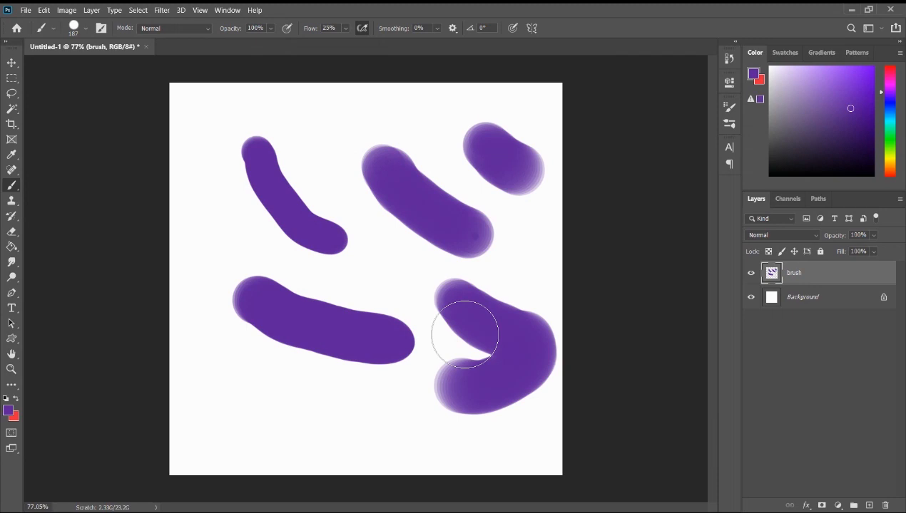
# Delete the layer holding the flow and airbrush strokes and add a fresh layer named brush
pyautogui.press('Delete')
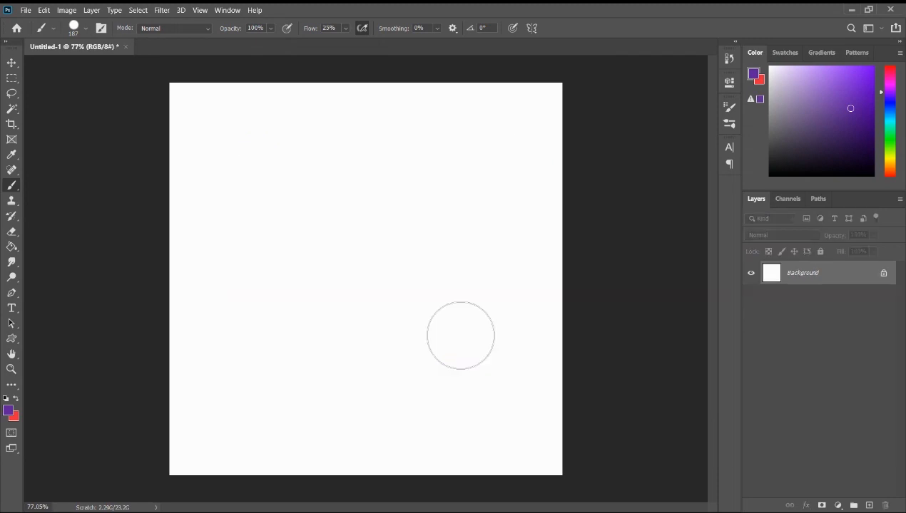
pyautogui.hotkey('ctrl', 'shift', 'n')
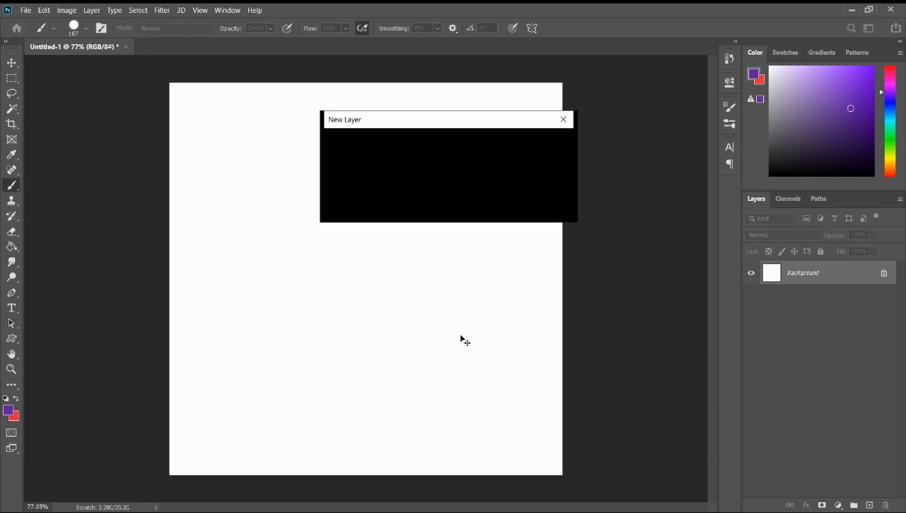
pyautogui.press('Return')
# Set the brush smoothing to 52% and paint a thick diagonal stroke from the upper left toward the canvas centre
pyautogui.click(437, 28)
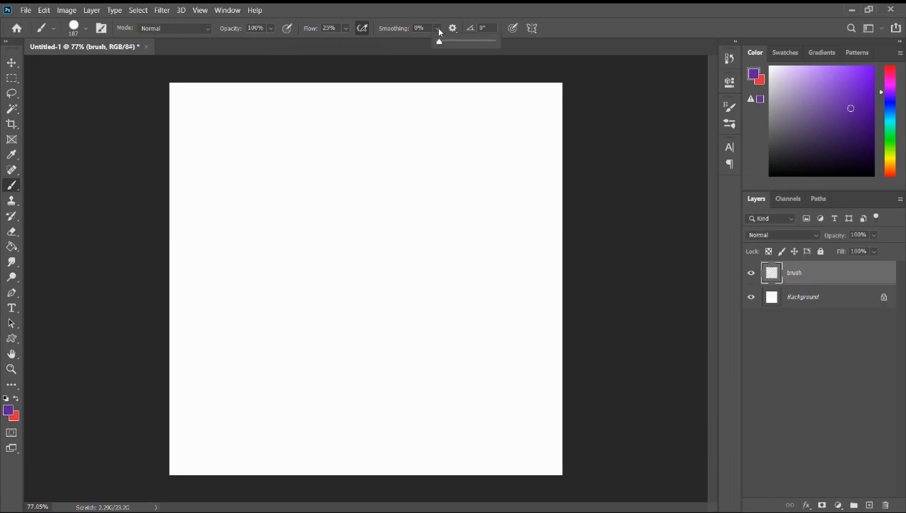
pyautogui.click(438, 29)
pyautogui.click(437, 29)
pyautogui.moveTo(443, 43); pyautogui.dragTo(452, 42)
pyautogui.moveTo(455, 42); pyautogui.dragTo(466, 42)
pyautogui.moveTo(253, 157); pyautogui.dragTo(283, 186)
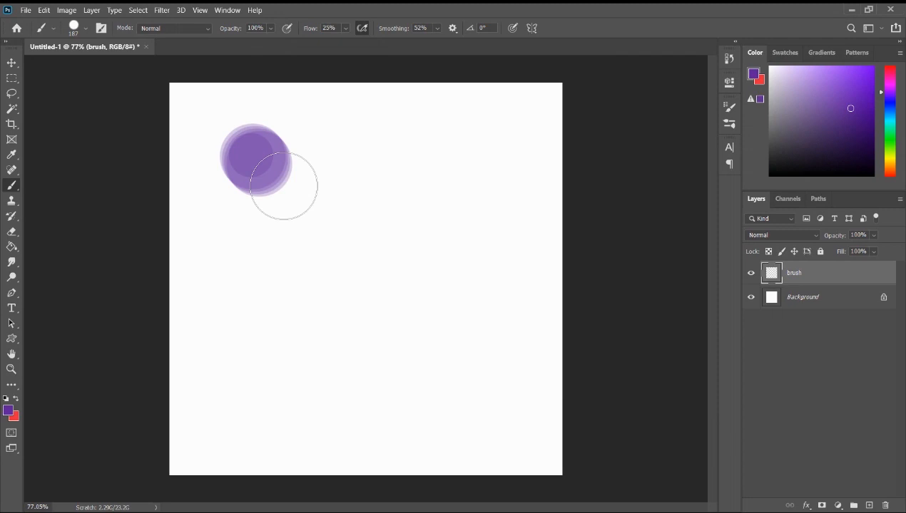
pyautogui.moveTo(284, 186); pyautogui.dragTo(394, 255)
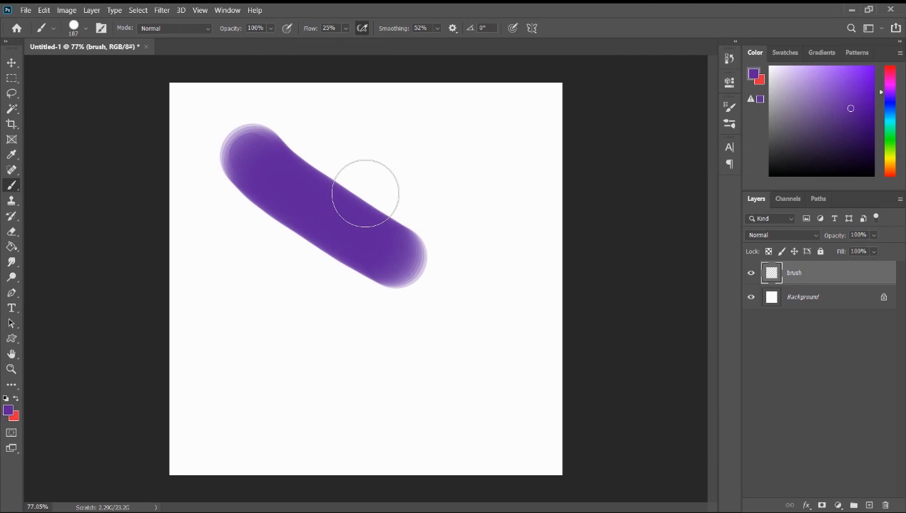
pyautogui.moveTo(365, 194); pyautogui.dragTo(410, 264)
# Raise the brush smoothing and flow to 100% and turn off airbrush build-up
pyautogui.click(437, 28)
pyautogui.moveTo(442, 42); pyautogui.dragTo(454, 44)
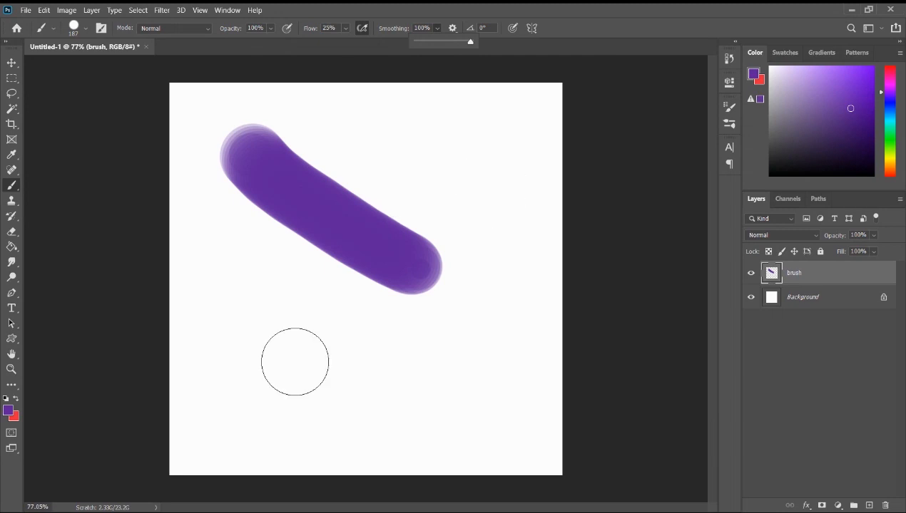
pyautogui.click(361, 30)
pyautogui.click(346, 28)
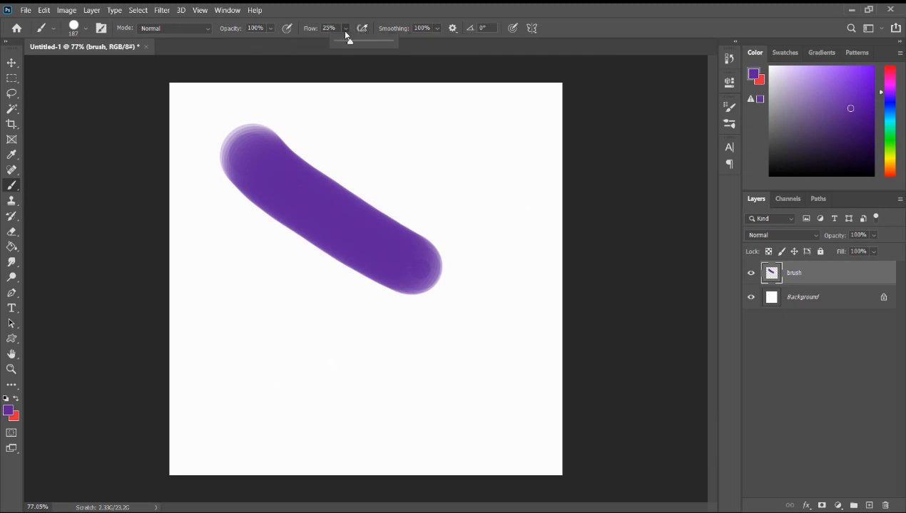
pyautogui.moveTo(346, 41); pyautogui.dragTo(362, 43)
# Set the smoothing to 60% and paint two curved strokes, one below and one above the diagonal stroke
pyautogui.click(441, 30)
pyautogui.moveTo(449, 42); pyautogui.dragTo(429, 41)
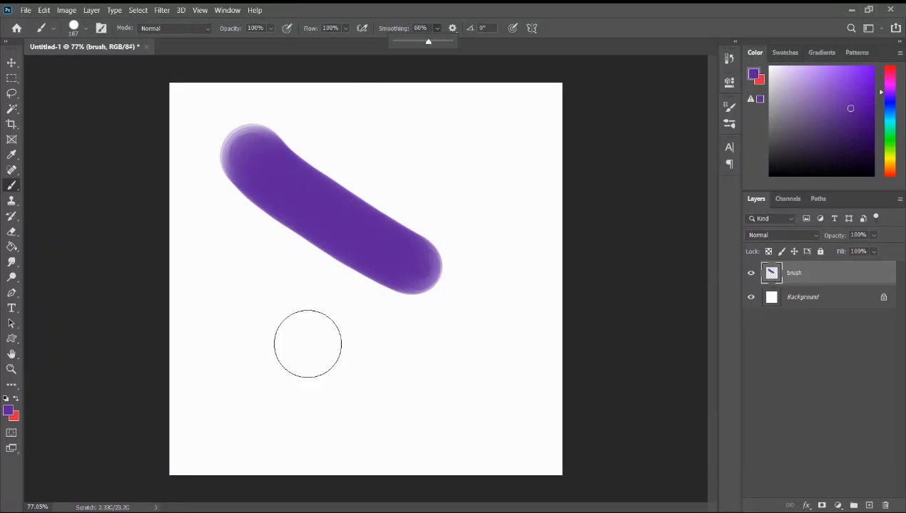
pyautogui.click(253, 284)
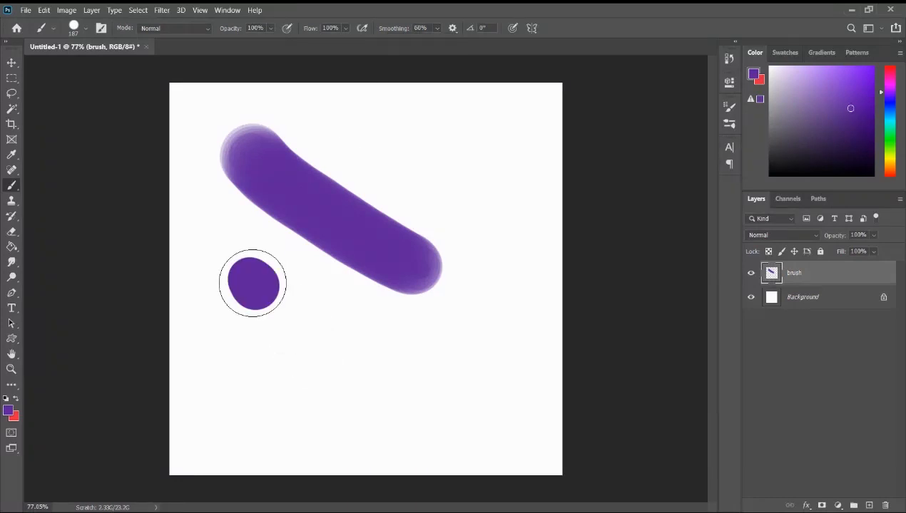
pyautogui.moveTo(253, 284)
pyautogui.mouseDown()
pyautogui.moveTo(281, 324)
pyautogui.moveTo(360, 348)
pyautogui.mouseUp()
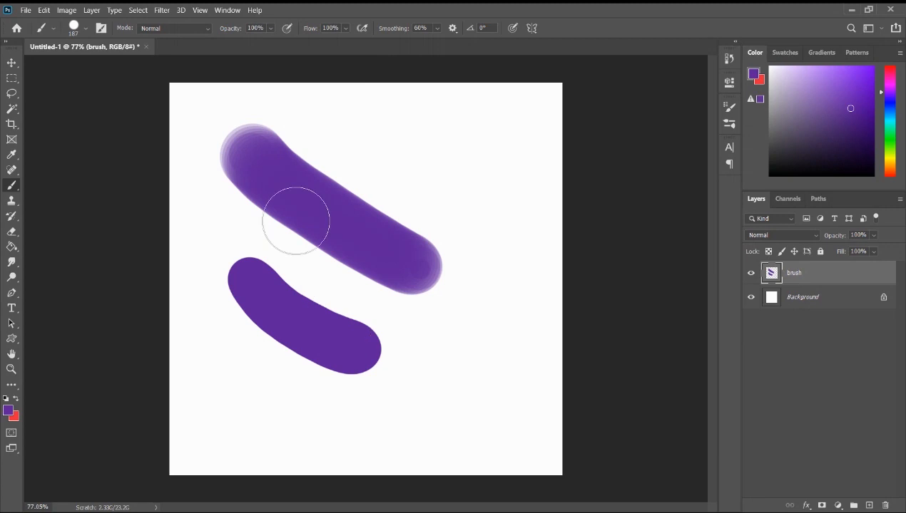
pyautogui.moveTo(354, 123)
pyautogui.mouseDown()
pyautogui.moveTo(481, 202)
pyautogui.moveTo(472, 217)
pyautogui.mouseUp()
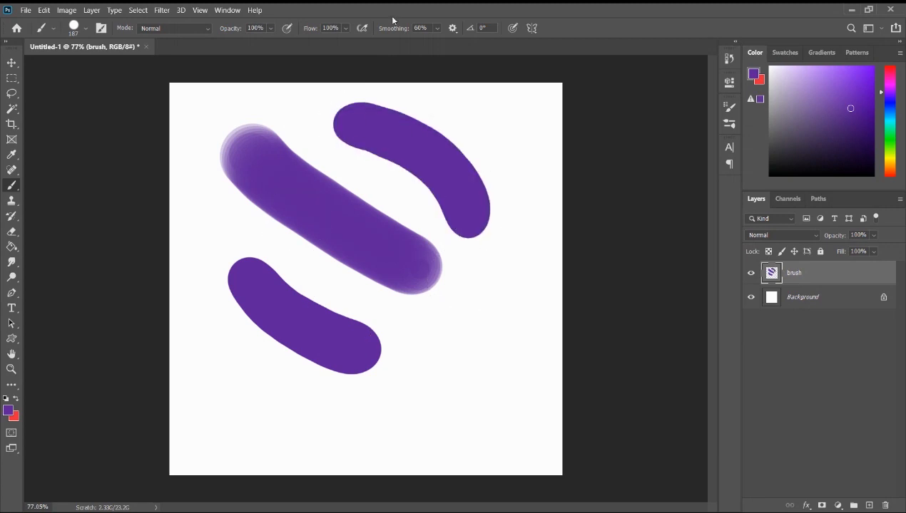
# Reduce the smoothing to 0% and paint a large sweeping stroke along the right and lower parts of the canvas
pyautogui.click(437, 29)
pyautogui.moveTo(437, 40); pyautogui.dragTo(412, 42)
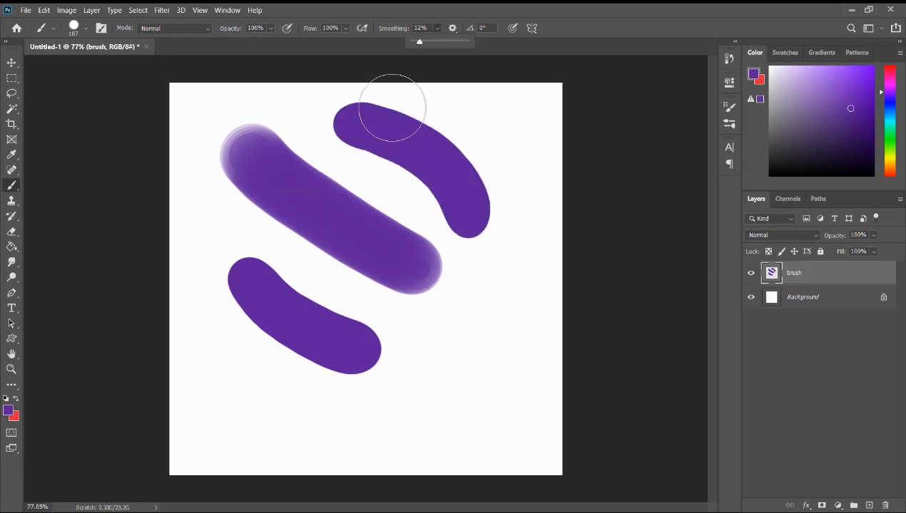
pyautogui.moveTo(475, 337)
pyautogui.mouseDown()
pyautogui.moveTo(513, 277)
pyautogui.moveTo(412, 395)
pyautogui.moveTo(307, 428)
pyautogui.moveTo(245, 408)
pyautogui.mouseUp()
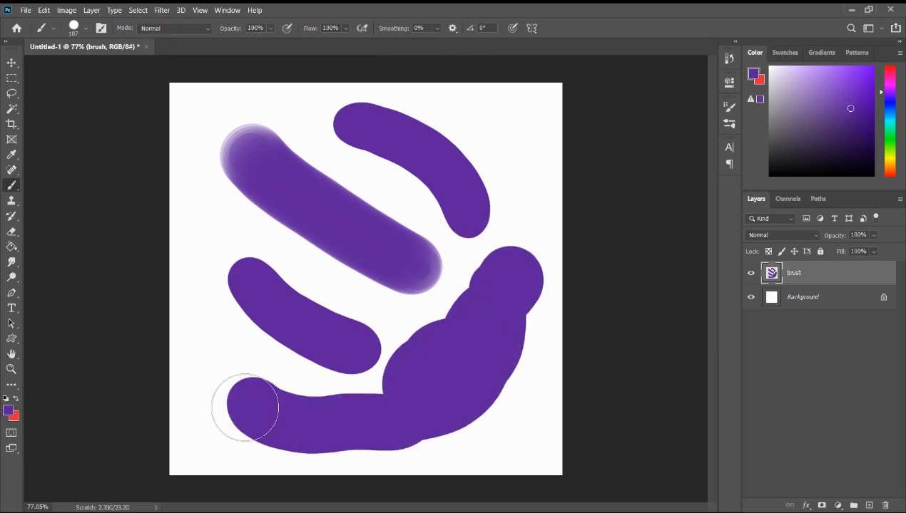
# Set the smoothing to 100%, paint an upward stroke along the canvas's left side, and delete the brush layer
pyautogui.click(437, 29)
pyautogui.moveTo(439, 40); pyautogui.dragTo(494, 40)
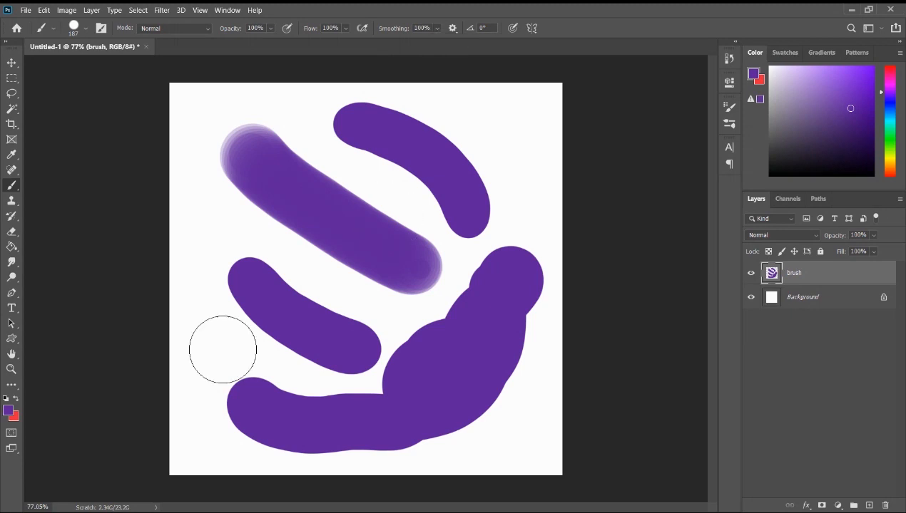
pyautogui.moveTo(222, 348)
pyautogui.mouseDown()
pyautogui.moveTo(205, 321)
pyautogui.moveTo(231, 237)
pyautogui.moveTo(220, 163)
pyautogui.moveTo(261, 196)
pyautogui.mouseUp()
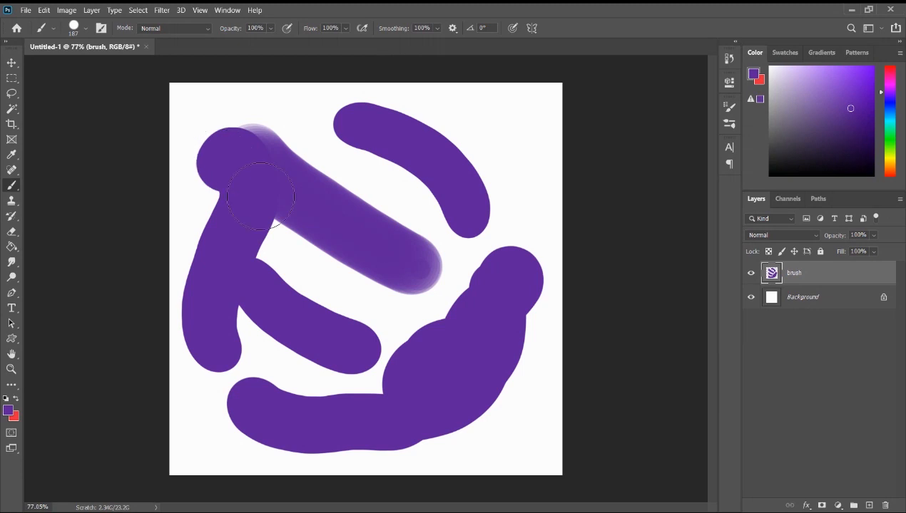
pyautogui.press('Delete')
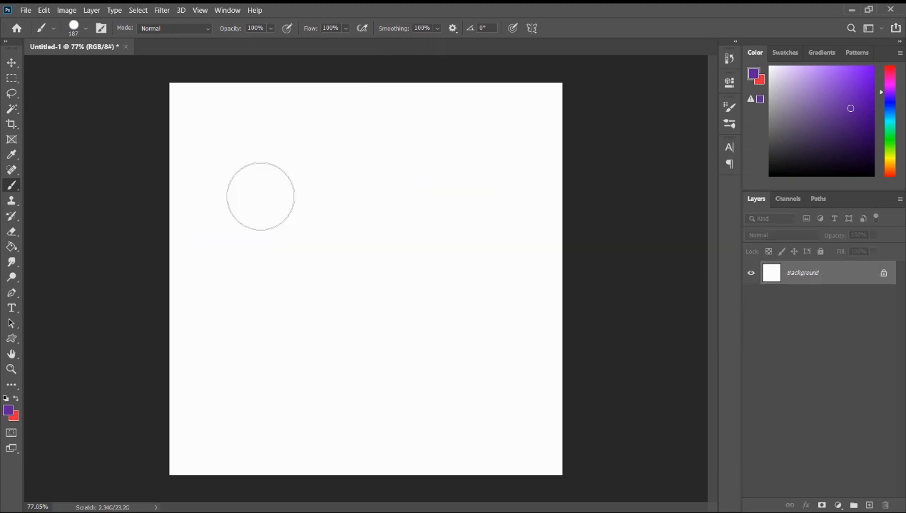